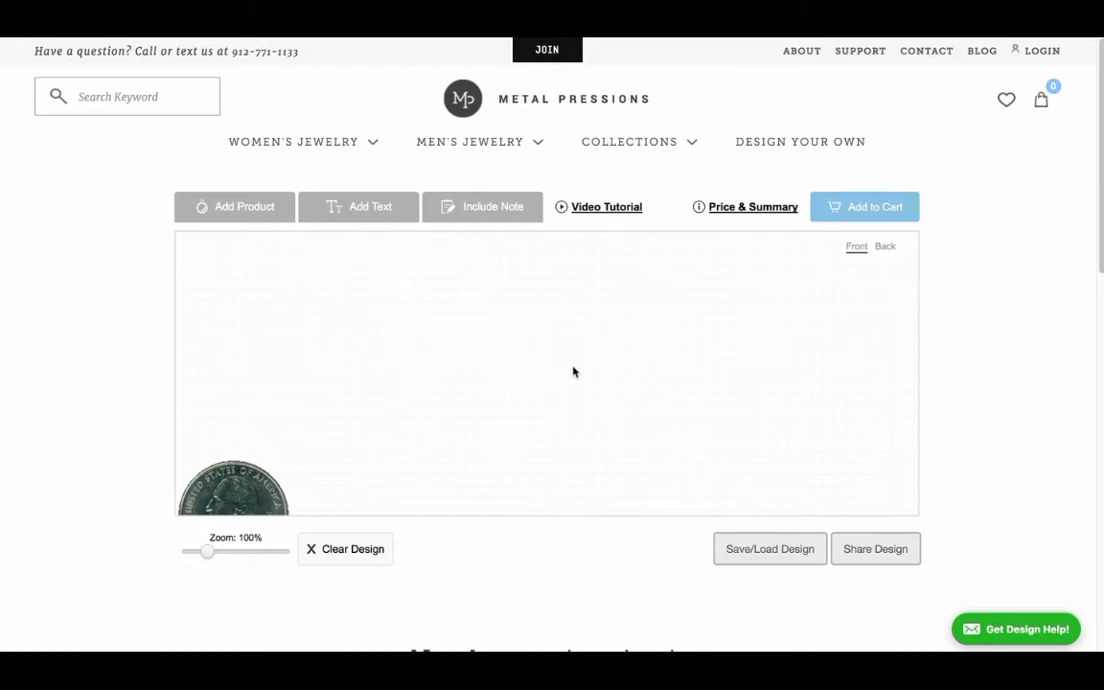
# Step: Open the 14K gold necklace chains in the product catalog
pyautogui.click(235, 223)
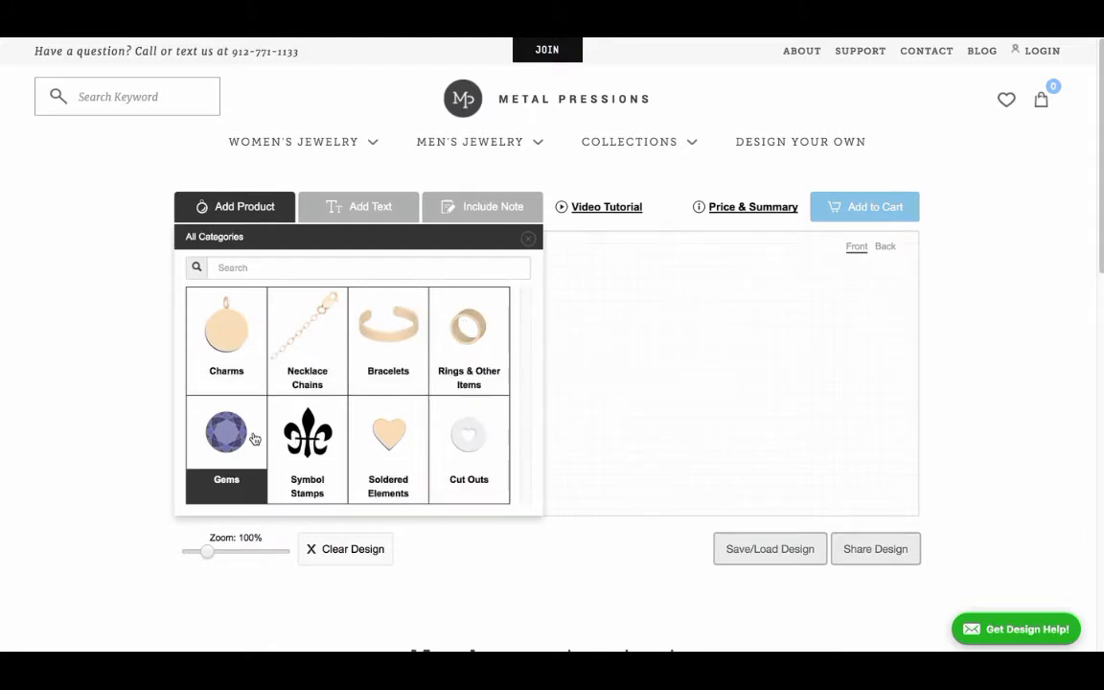
pyautogui.click(332, 349)
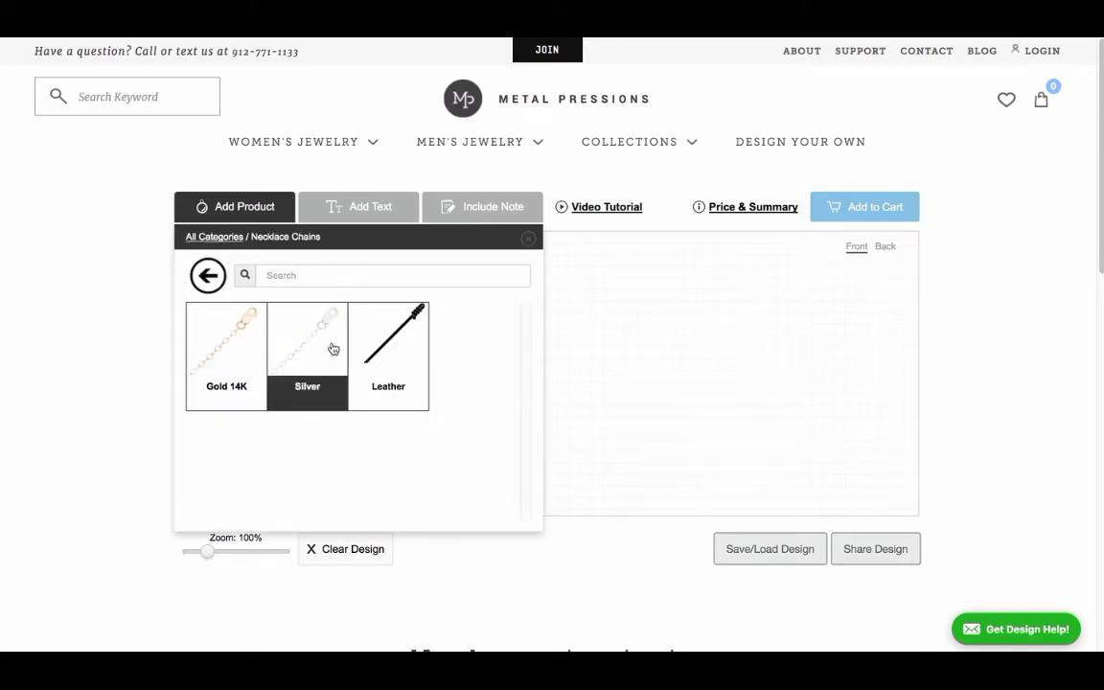
pyautogui.click(225, 346)
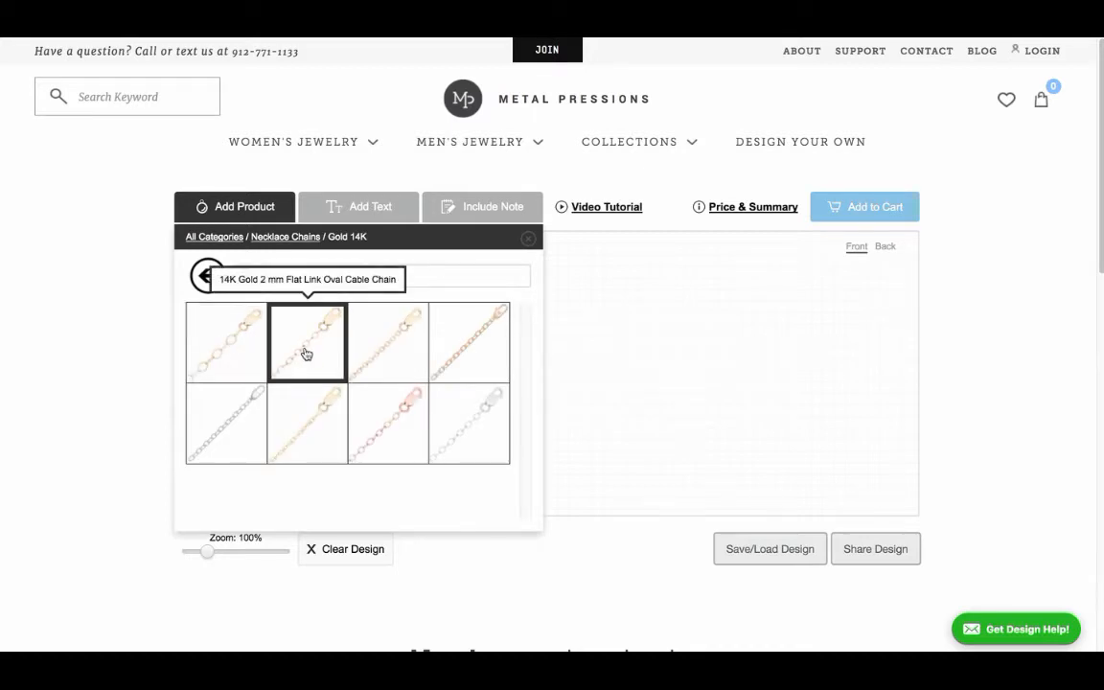
# Step: Add the 14K yellow gold chain with 3 x 4 mm flat oval links to the canvas at 18" (46 cm)
pyautogui.click(221, 354)
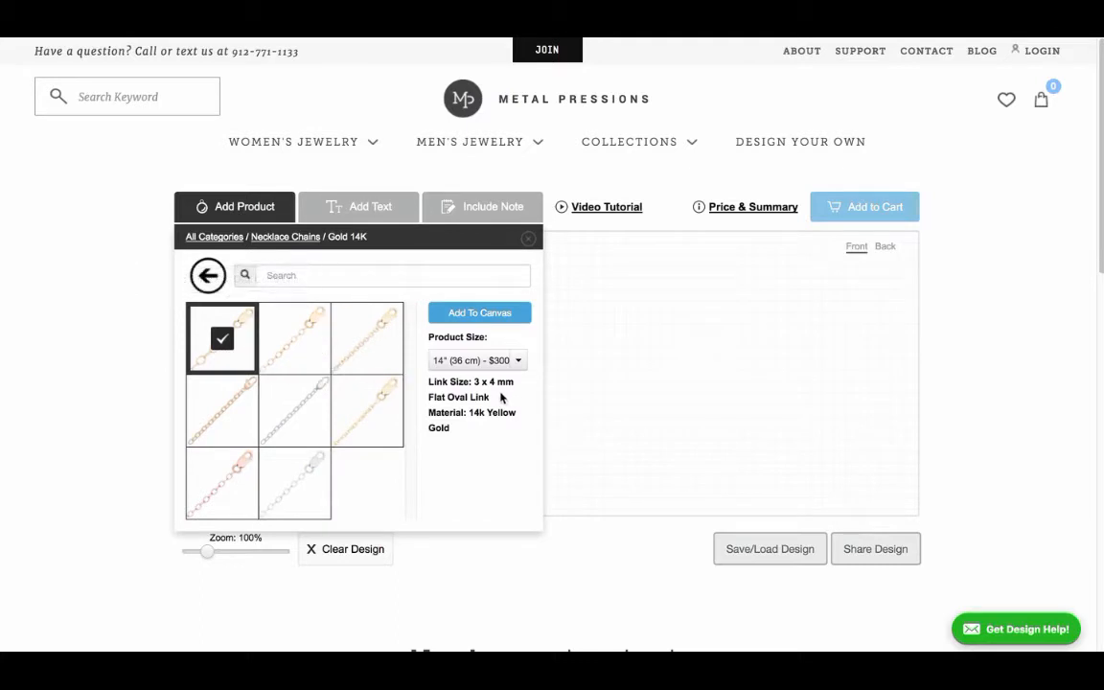
pyautogui.click(508, 362)
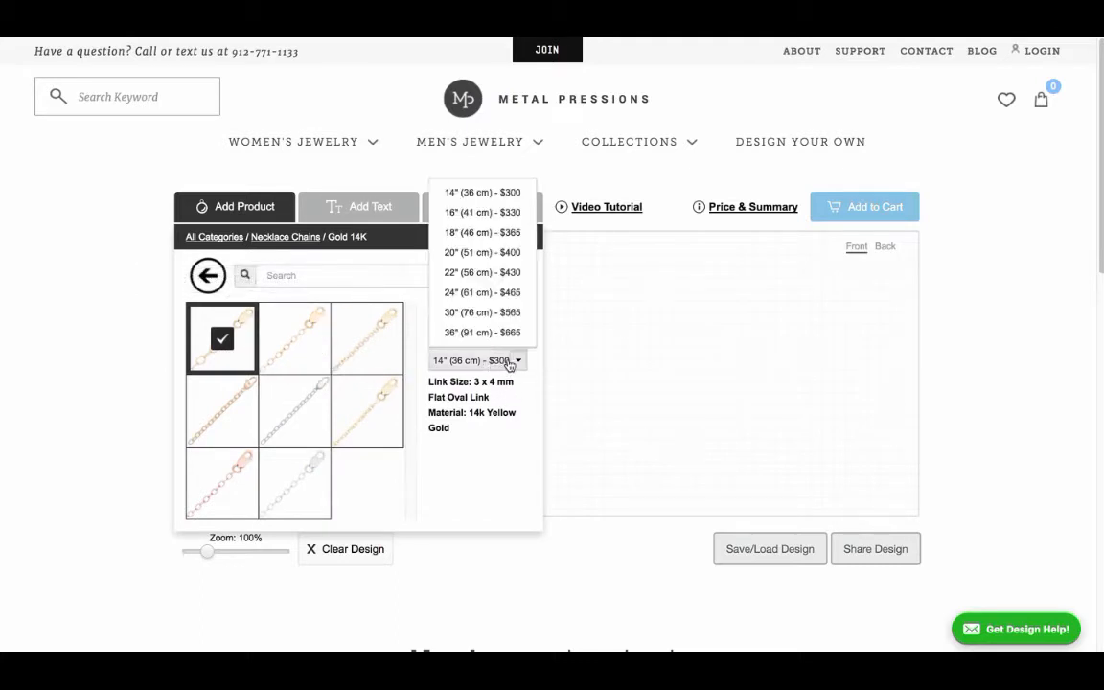
pyautogui.click(459, 233)
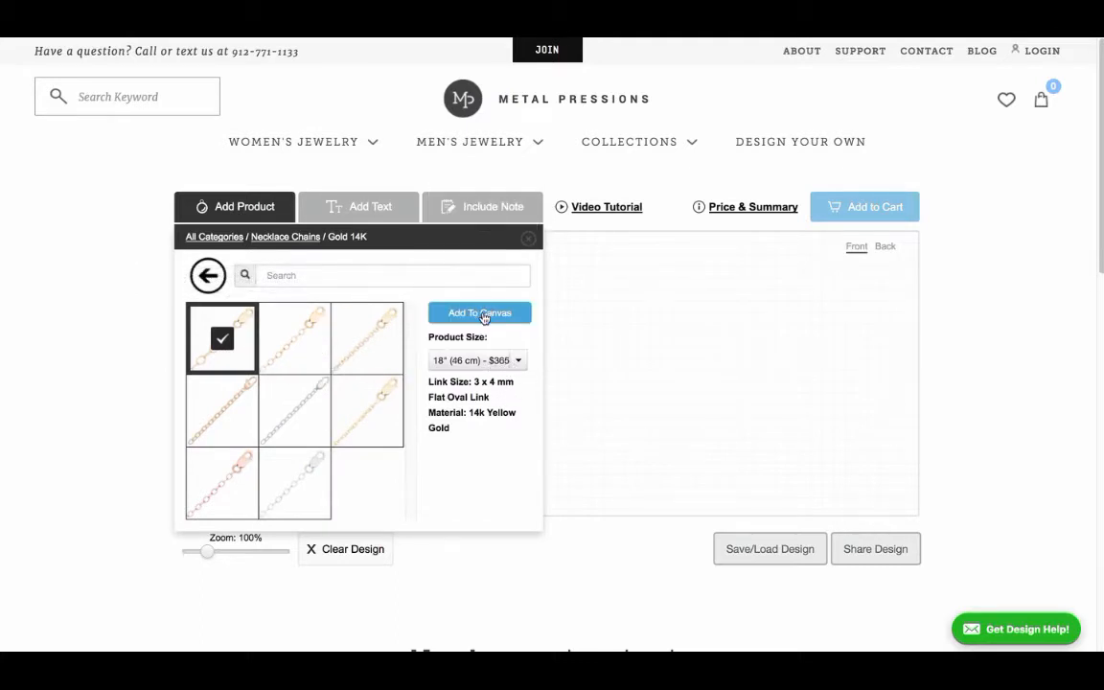
pyautogui.click(484, 316)
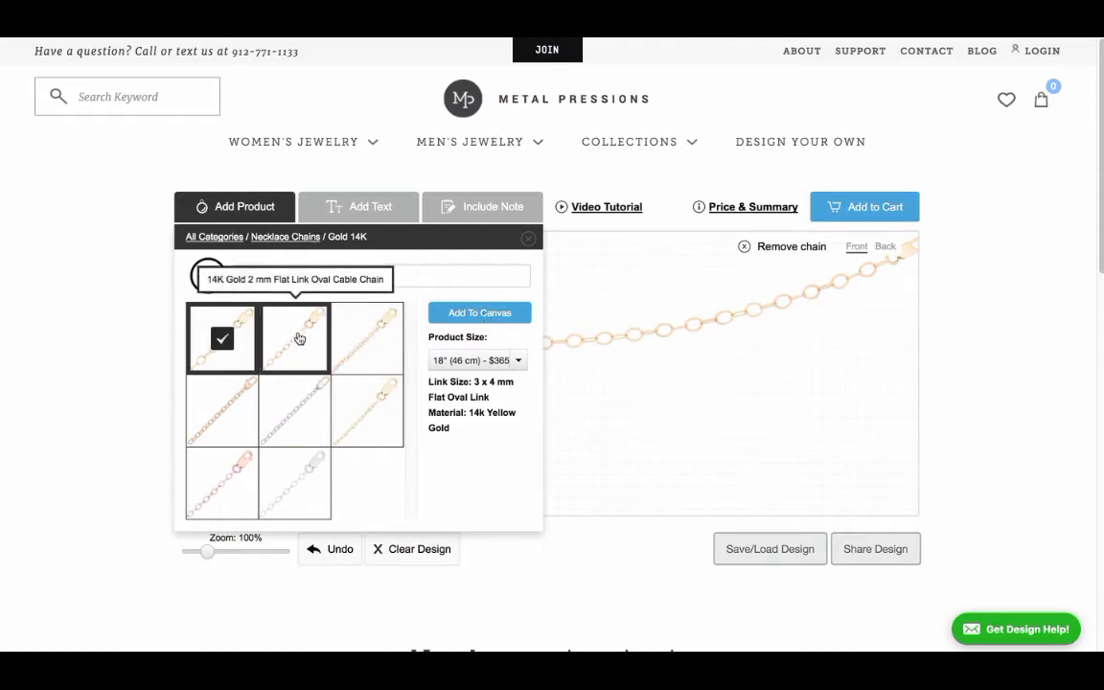
# Step: Replace the chain with the 14K Gold 2 mm Flat Link Oval Cable Chain at 18" (46cm)
pyautogui.click(299, 338)
pyautogui.click(482, 361)
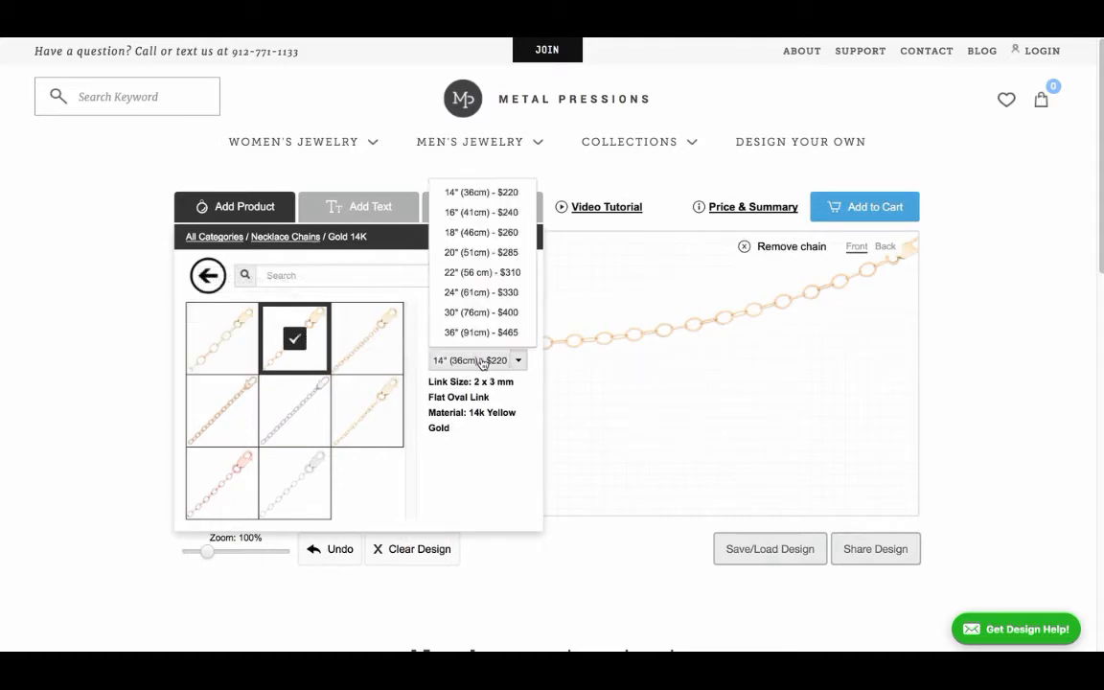
pyautogui.click(481, 231)
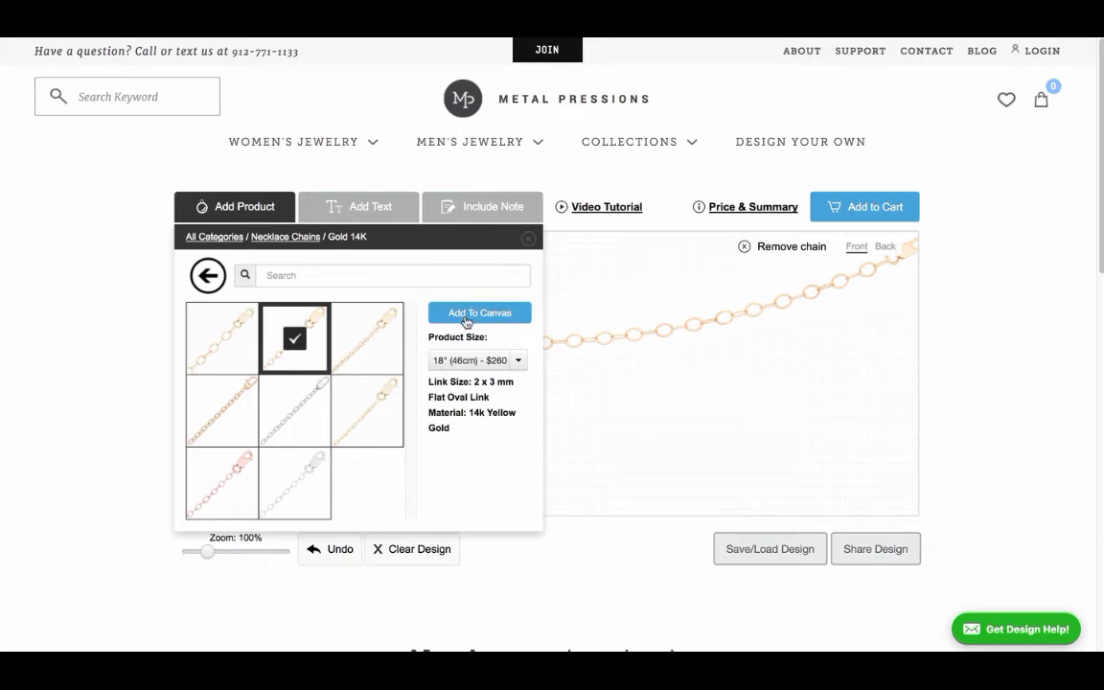
pyautogui.click(466, 316)
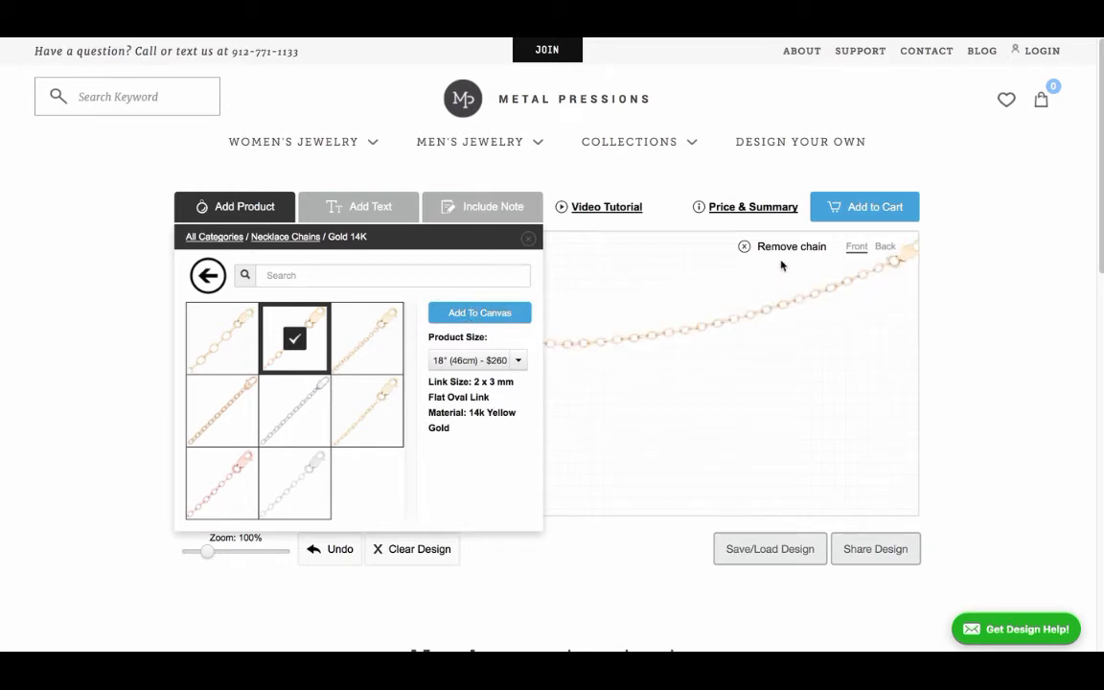
# Step: Remove the chain from the canvas and add the same 2 mm cable chain back at 18" (46cm)
pyautogui.click(743, 251)
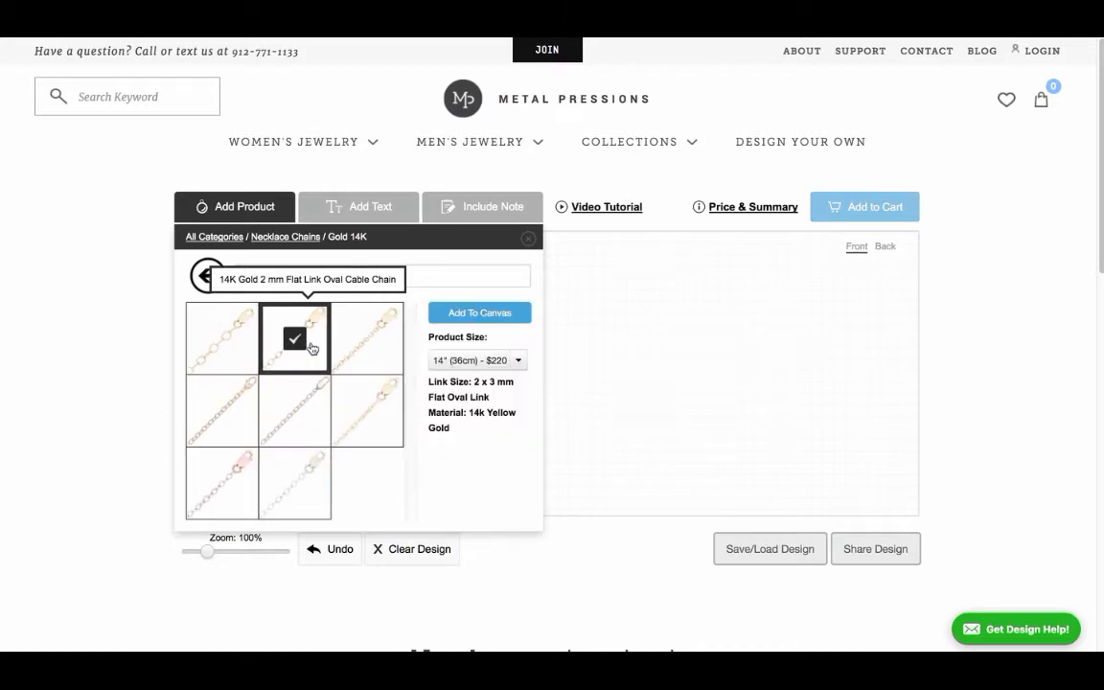
pyautogui.click(458, 360)
pyautogui.click(489, 233)
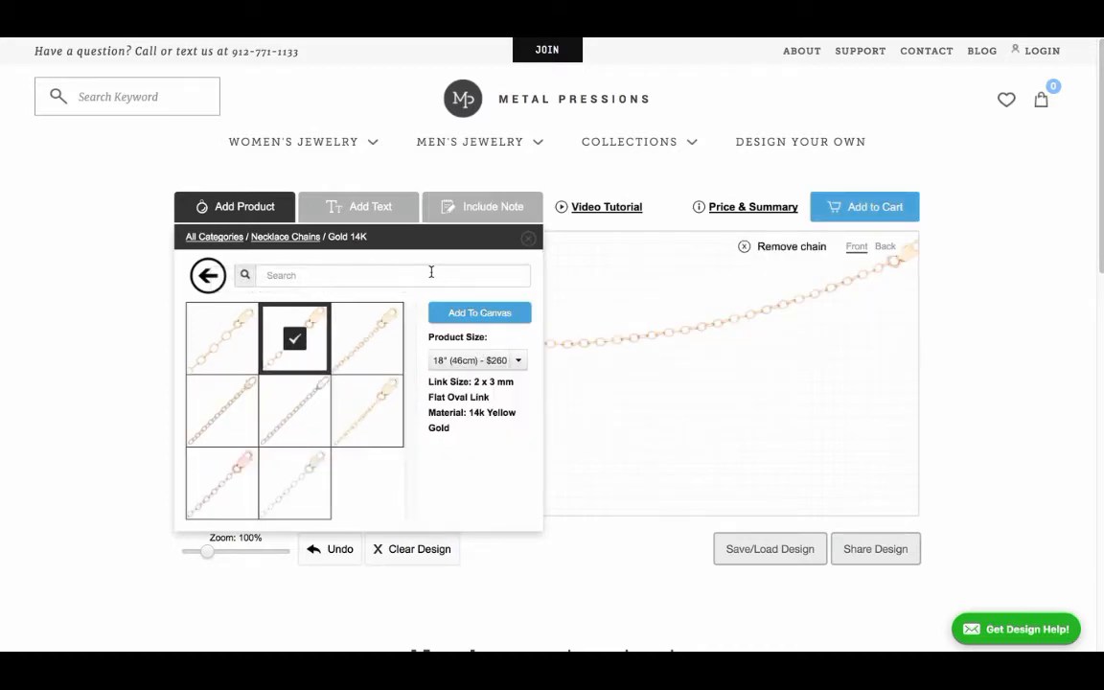
# Step: Add a round 14k gold charm in size 5/8" (16 mm) to the canvas
pyautogui.click(291, 237)
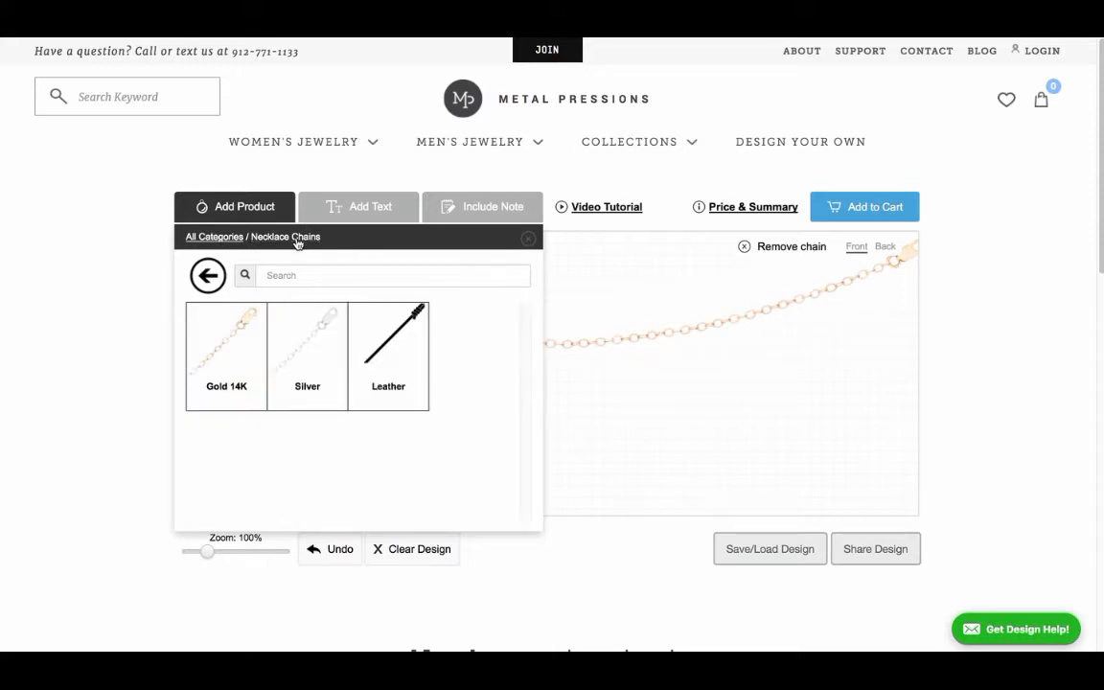
pyautogui.click(207, 277)
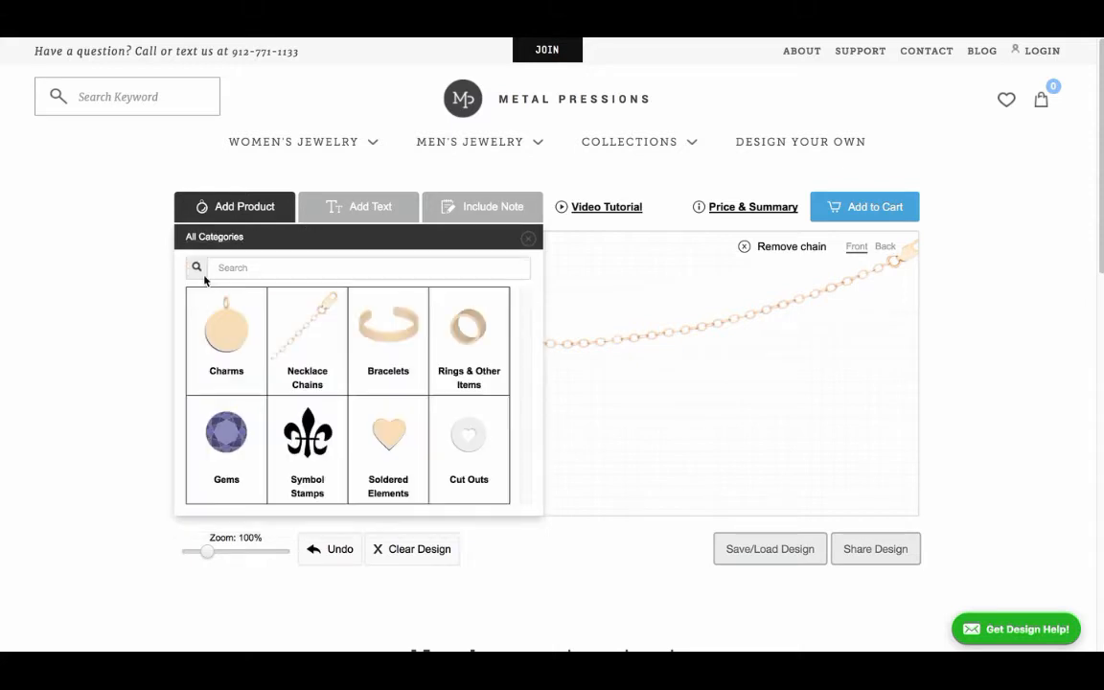
pyautogui.click(227, 335)
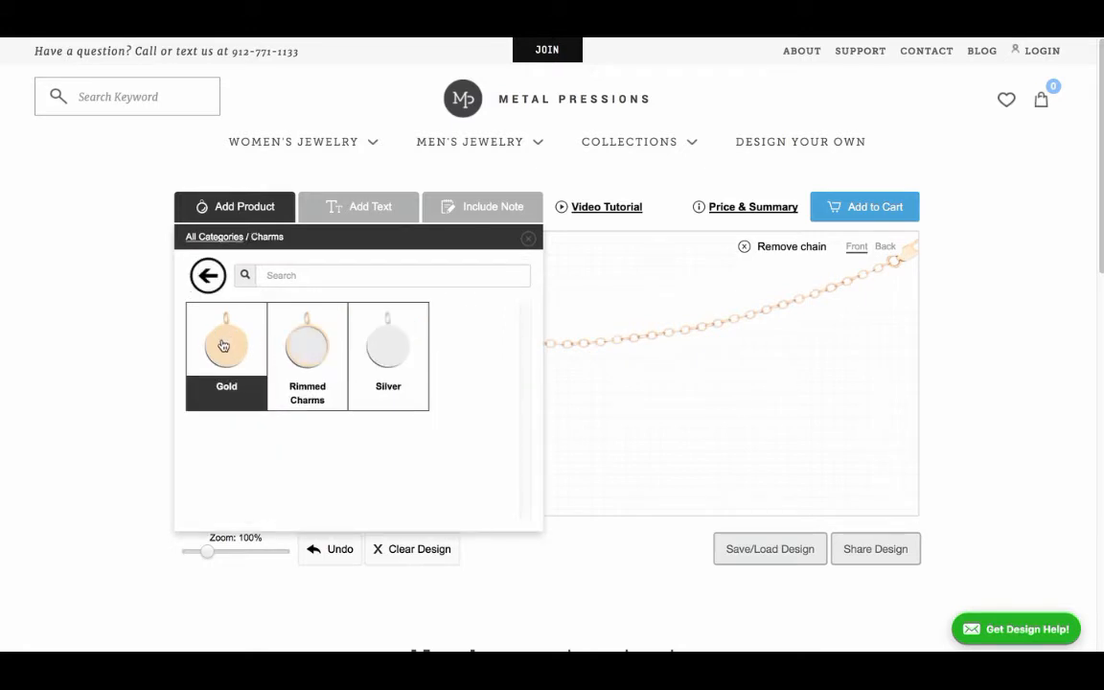
pyautogui.click(224, 345)
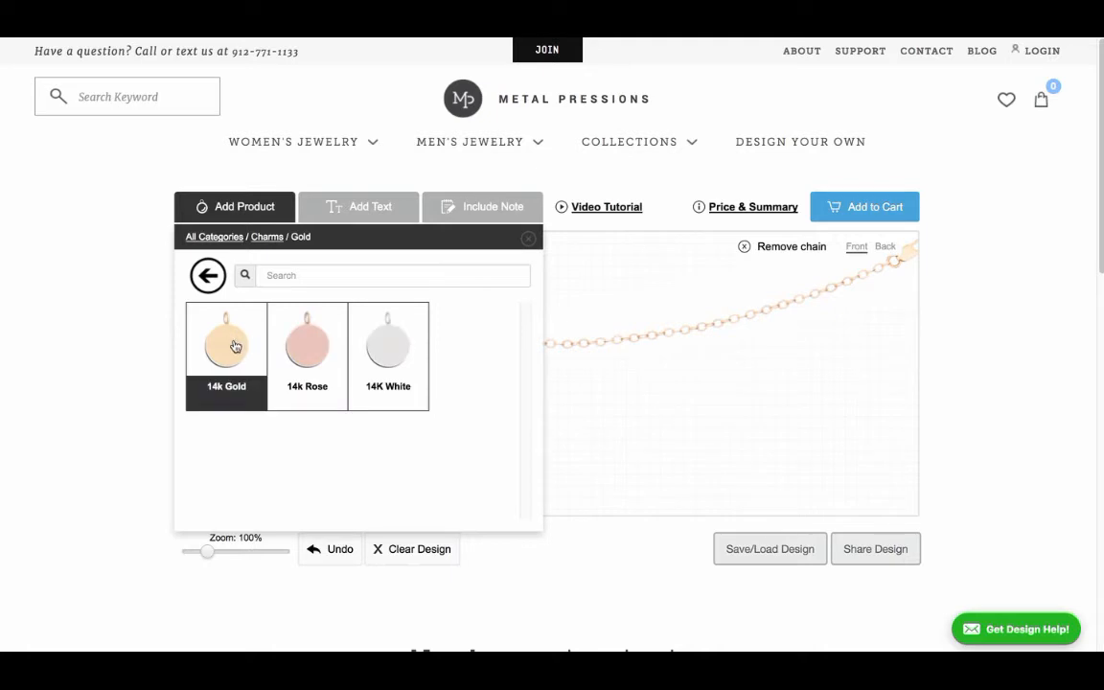
pyautogui.click(235, 346)
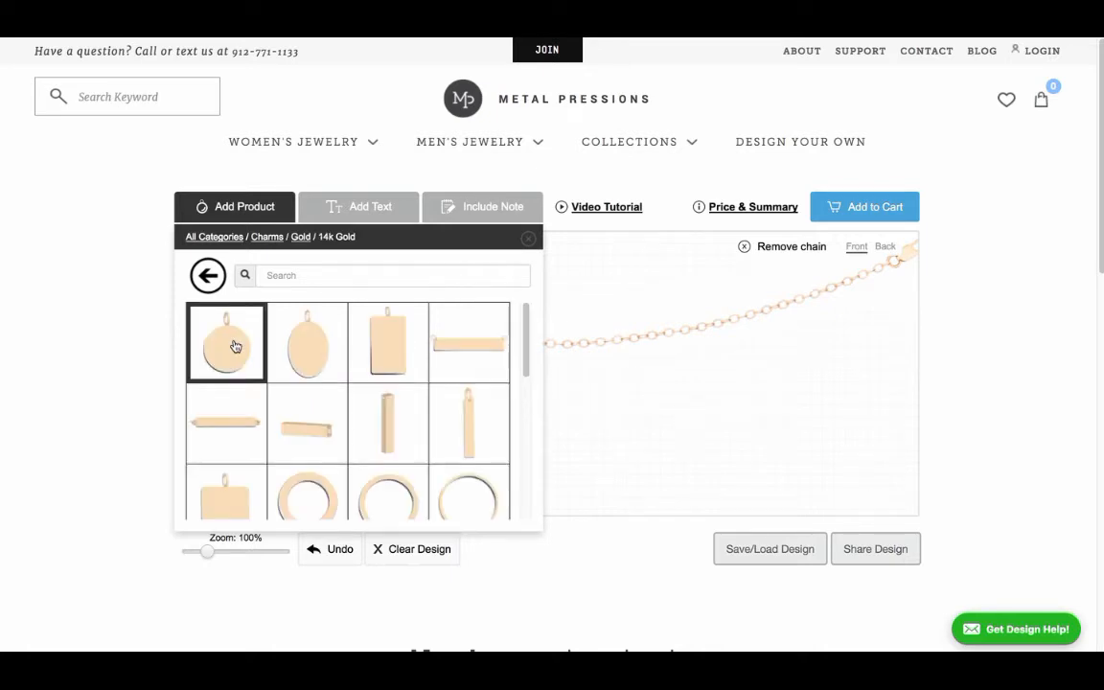
pyautogui.click(235, 346)
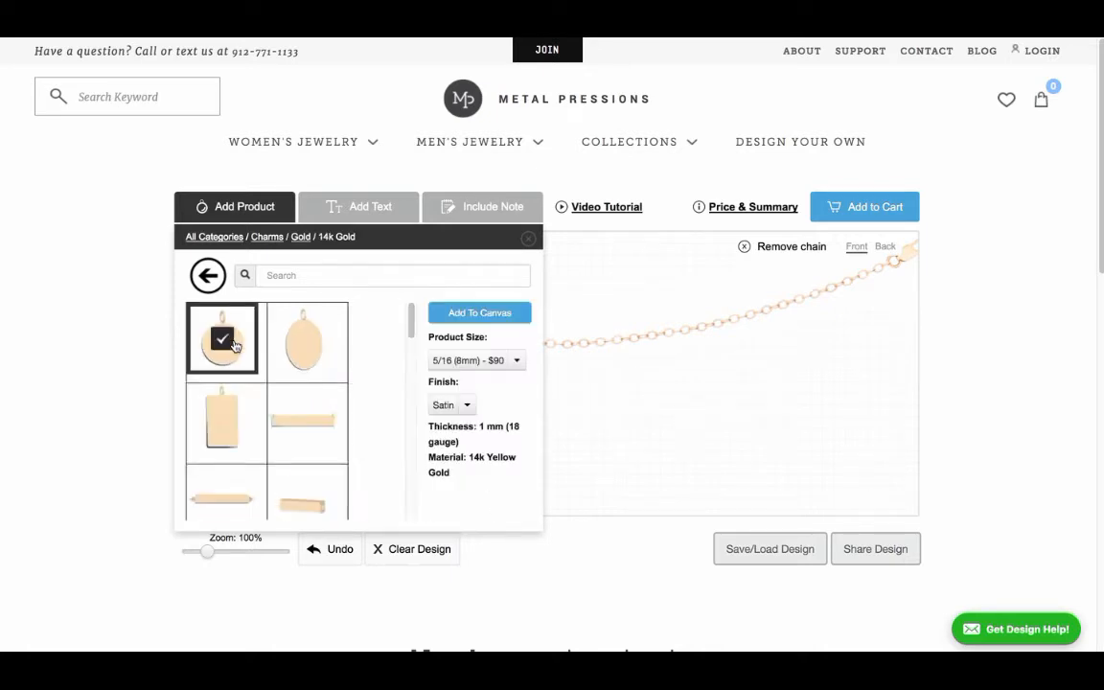
pyautogui.click(477, 370)
pyautogui.click(489, 269)
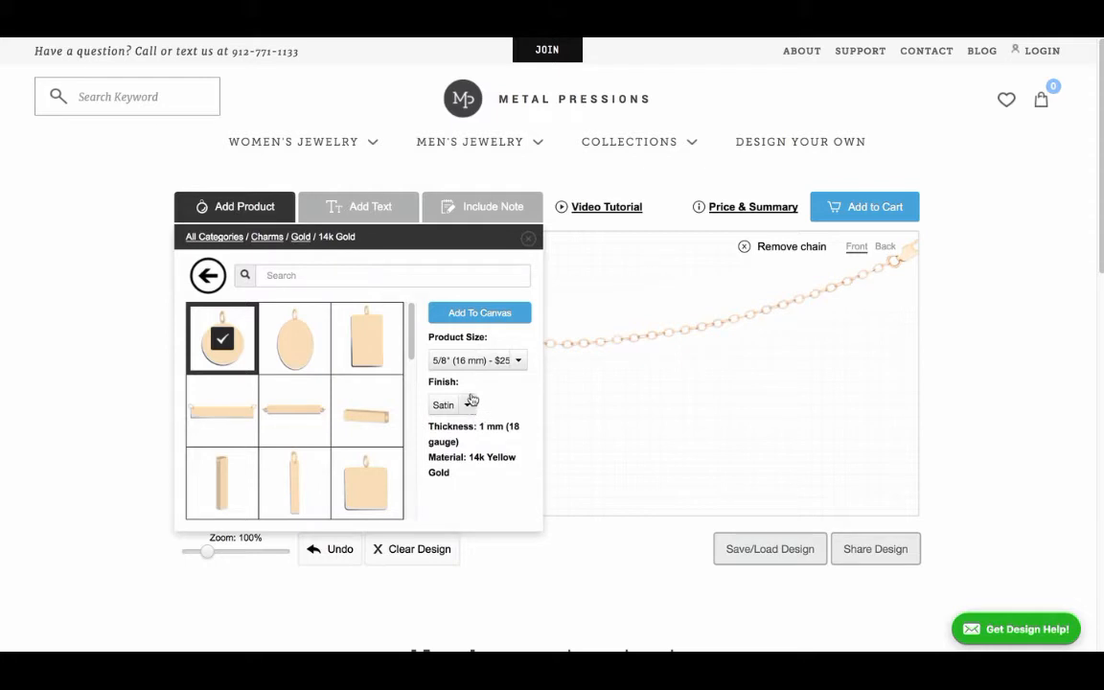
pyautogui.click(483, 315)
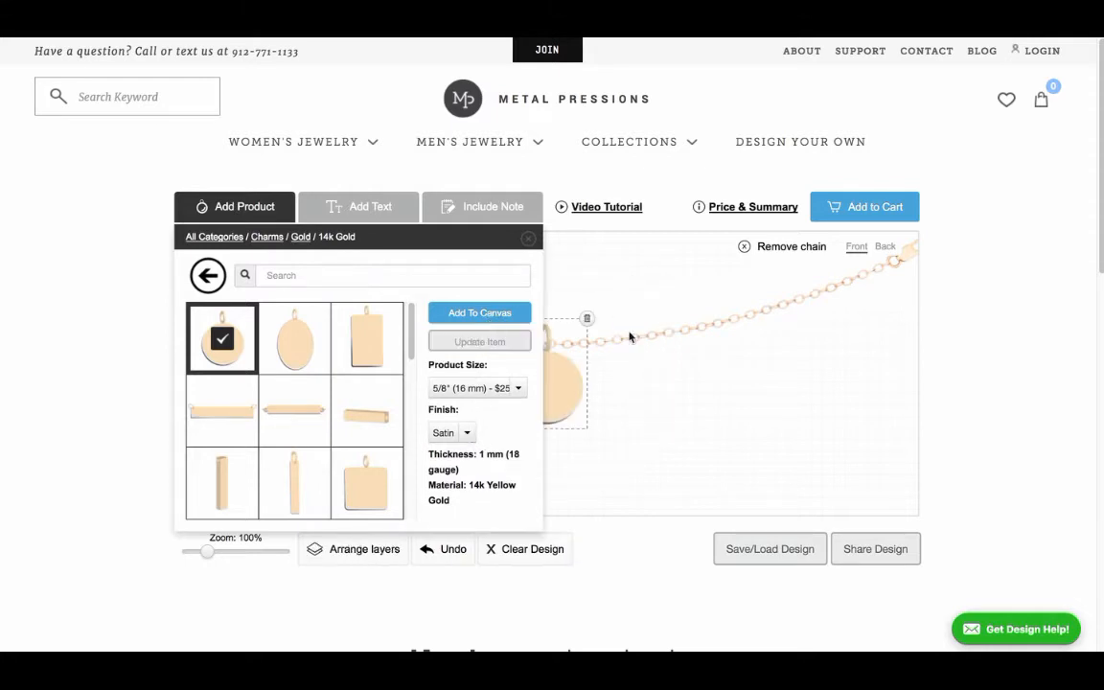
# Step: Position the round charm so its ring hangs from the middle of the chain
pyautogui.click(628, 374)
pyautogui.click(562, 383)
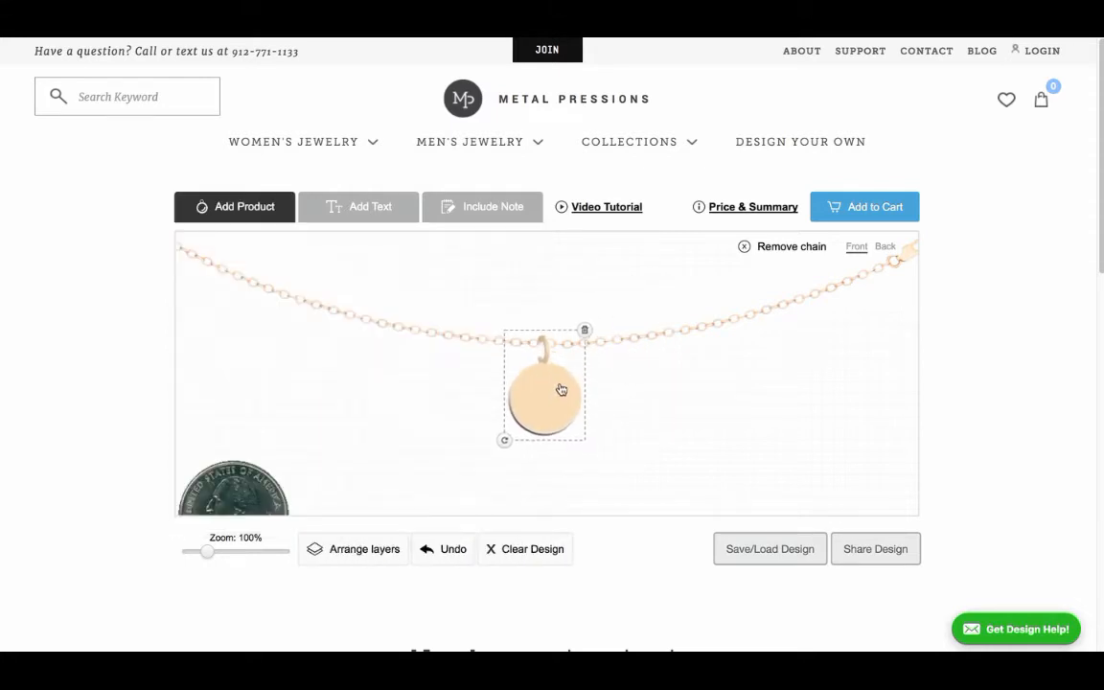
pyautogui.moveTo(561, 389); pyautogui.dragTo(563, 383)
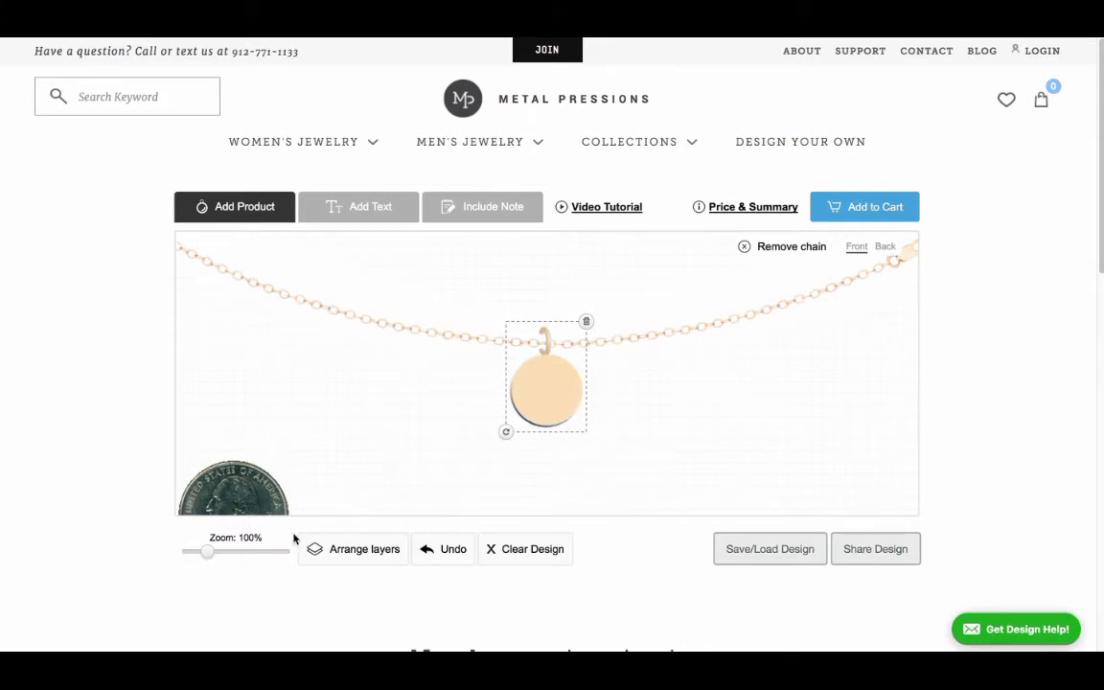
# Step: Add the text "Love" in the Block 5mm font and place it on the round charm
pyautogui.moveTo(208, 556); pyautogui.dragTo(189, 557)
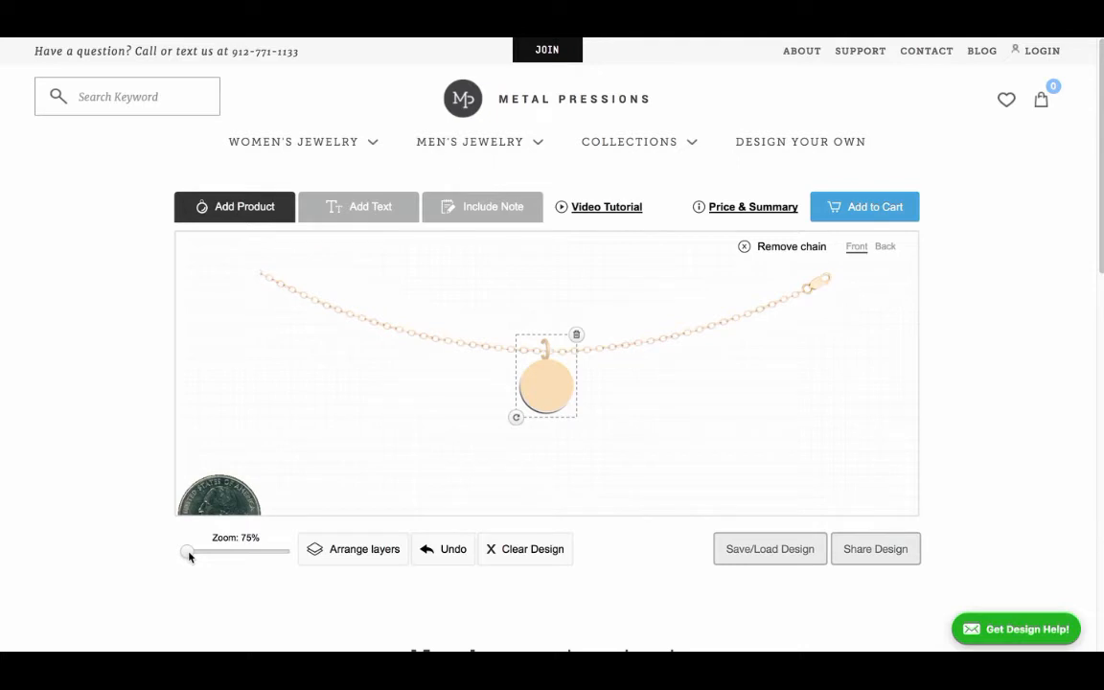
pyautogui.moveTo(189, 557); pyautogui.dragTo(183, 554)
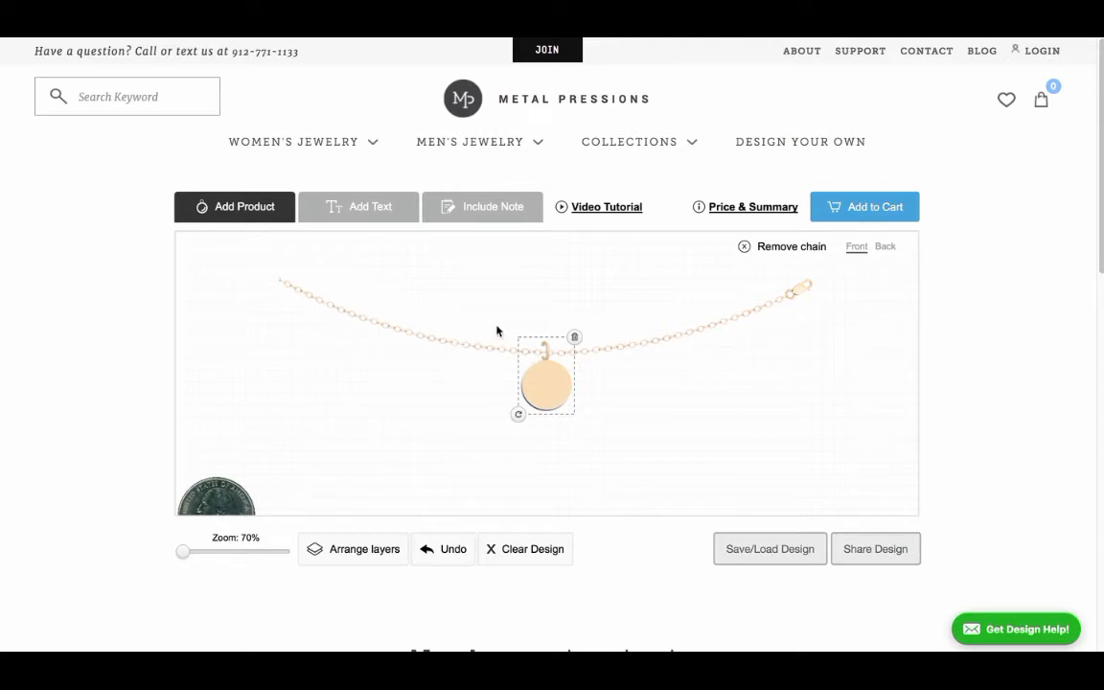
pyautogui.click(355, 209)
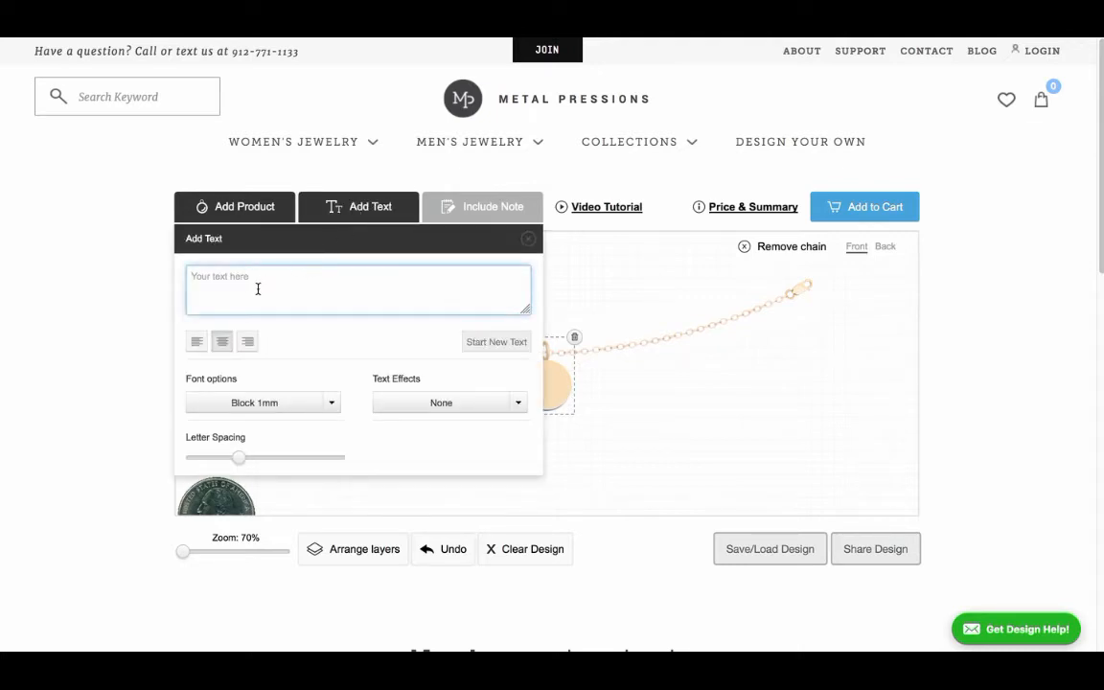
pyautogui.write('Love')
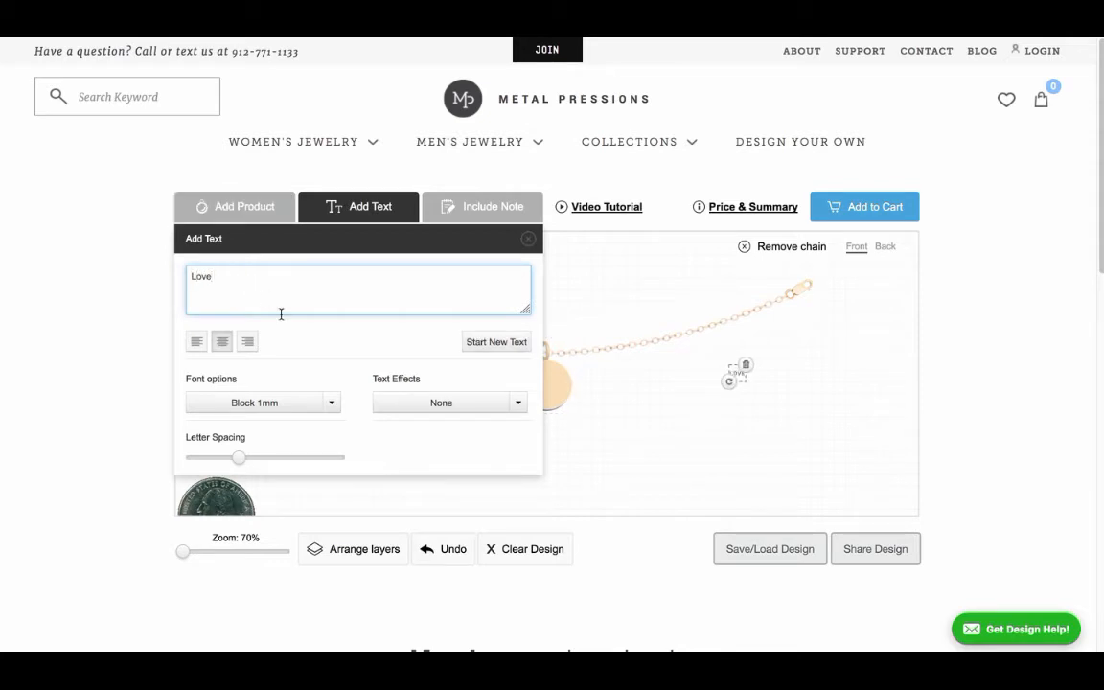
pyautogui.click(327, 416)
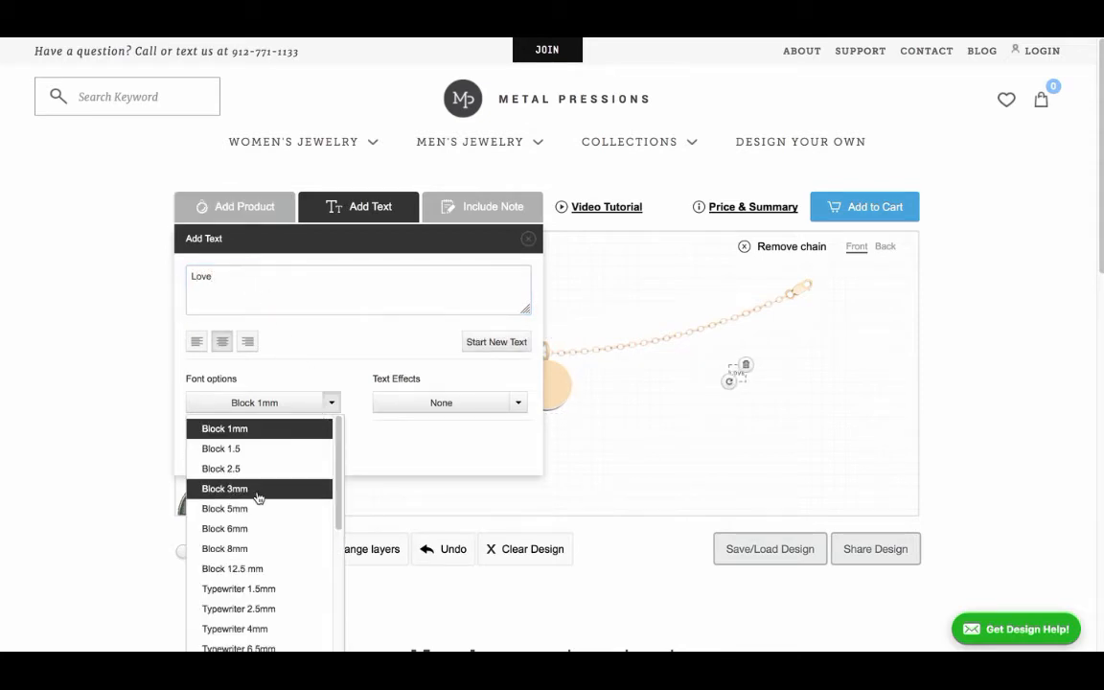
pyautogui.click(230, 509)
pyautogui.click(640, 420)
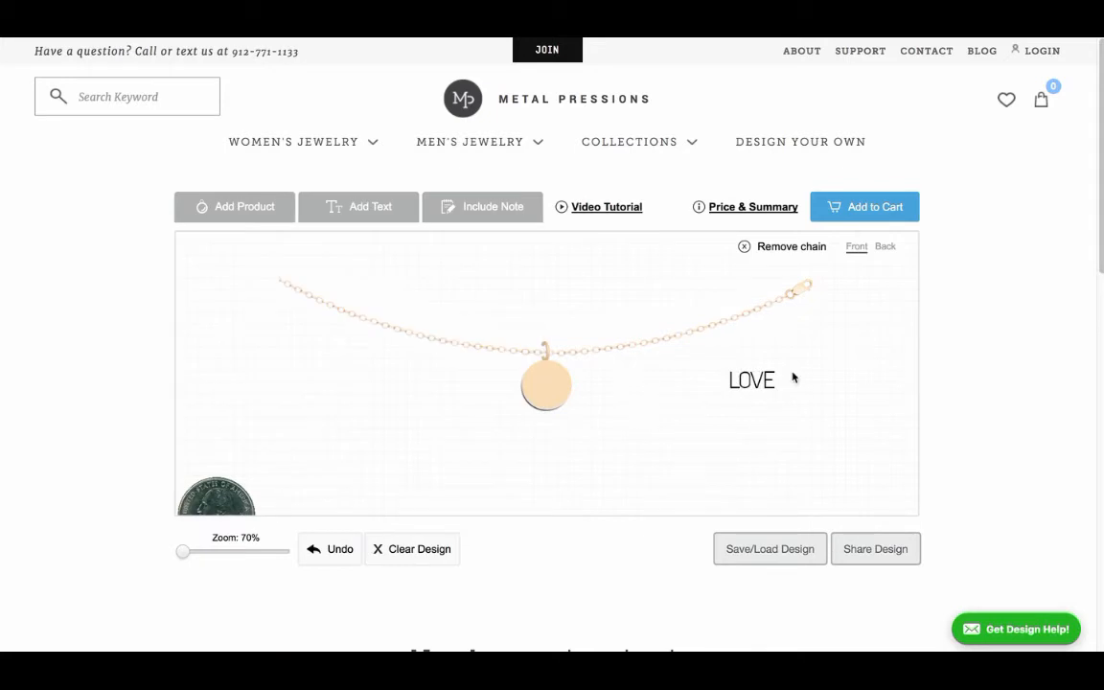
pyautogui.moveTo(754, 382); pyautogui.dragTo(553, 387)
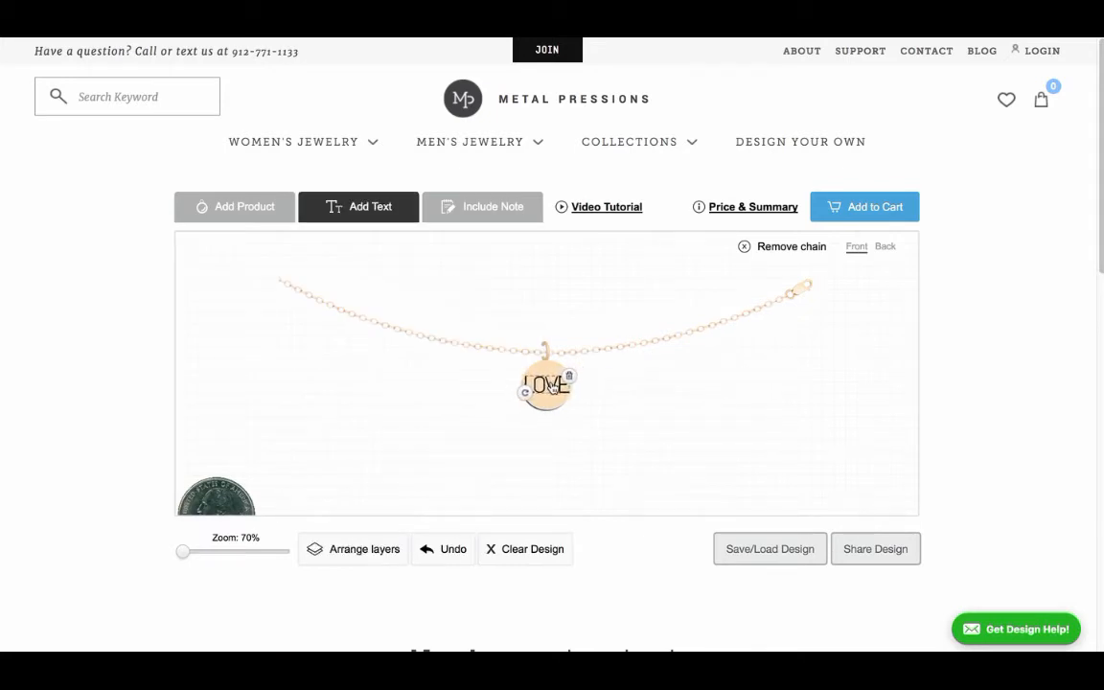
# Step: Change the "Love" text to the Script 3mm font and reposition it on the charm
pyautogui.click(377, 211)
pyautogui.click(314, 403)
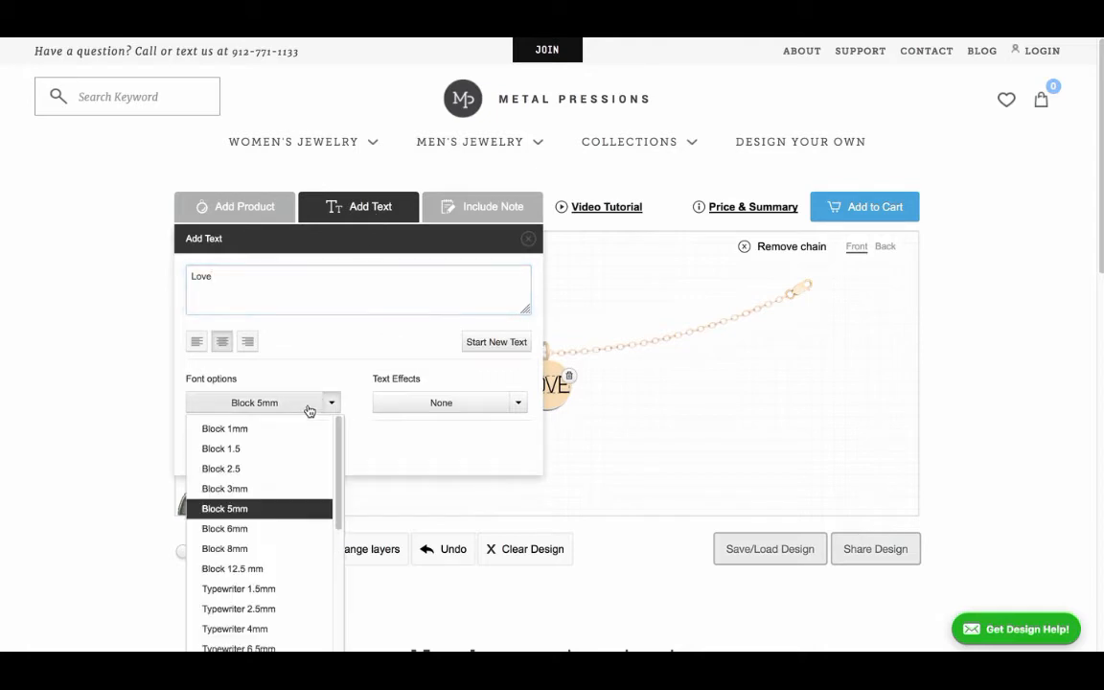
pyautogui.scroll(-2, 266, 611)
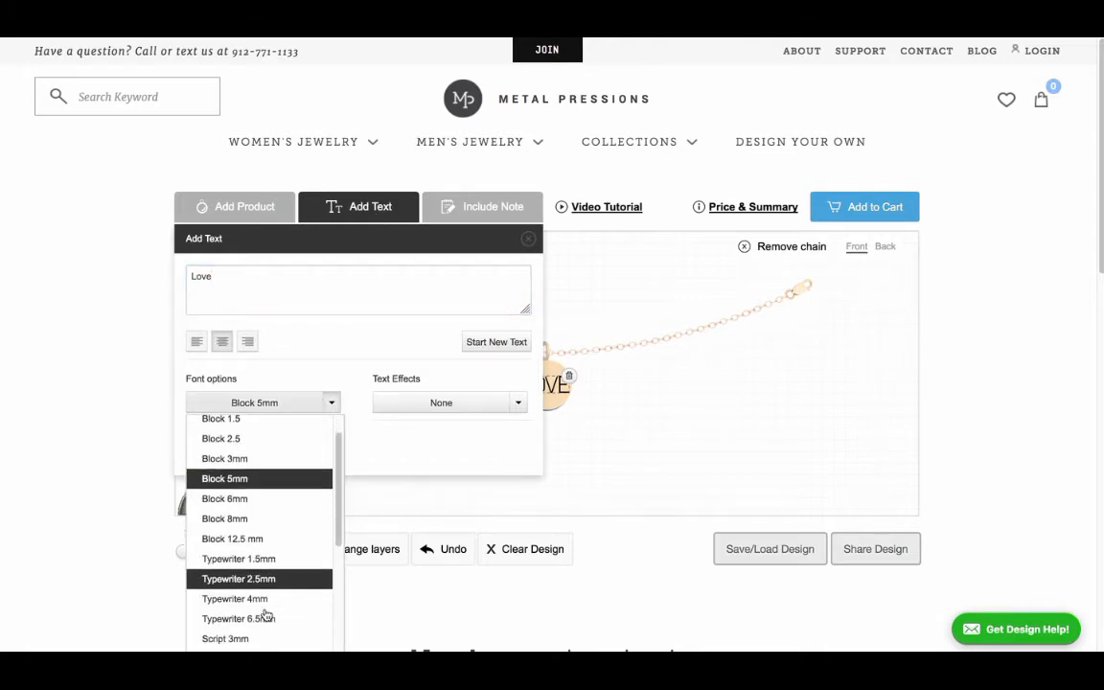
pyautogui.click(259, 583)
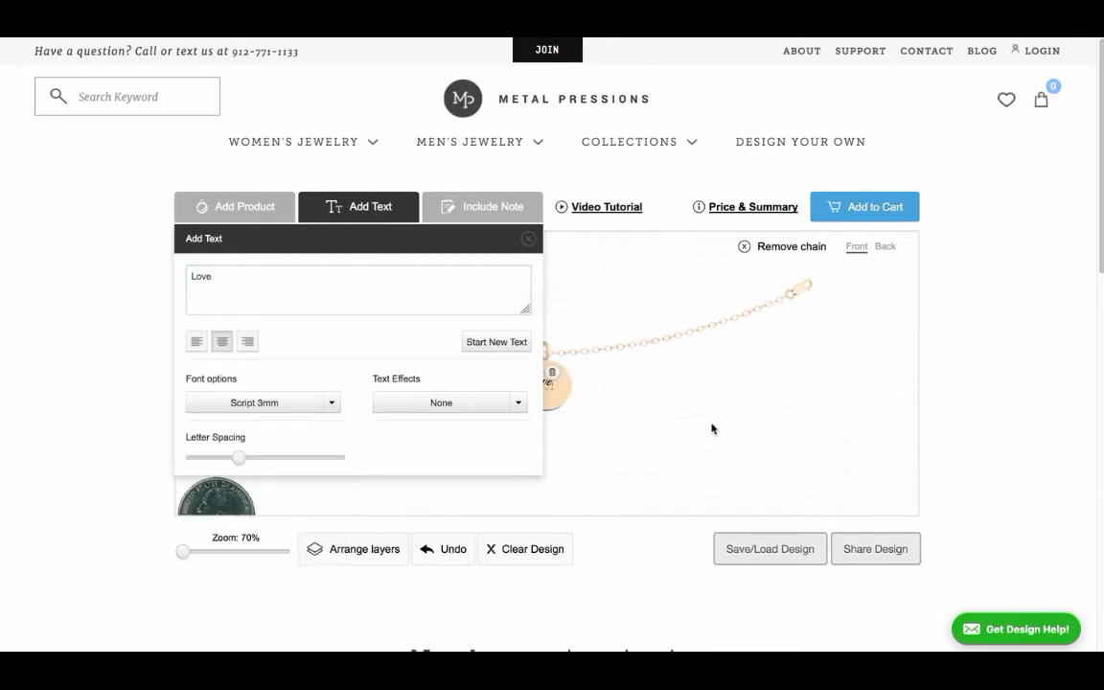
pyautogui.click(752, 396)
pyautogui.click(544, 380)
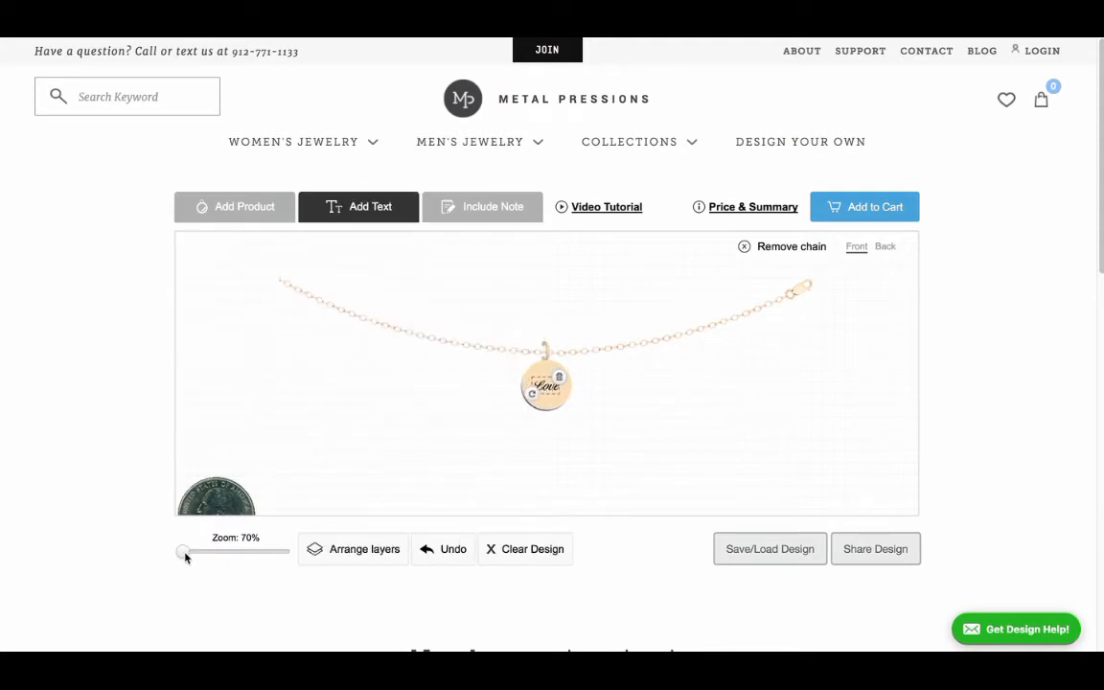
# Step: Nudge the "Love" text slightly up and to the right to centre it on the round charm
pyautogui.moveTo(182, 554); pyautogui.dragTo(228, 566)
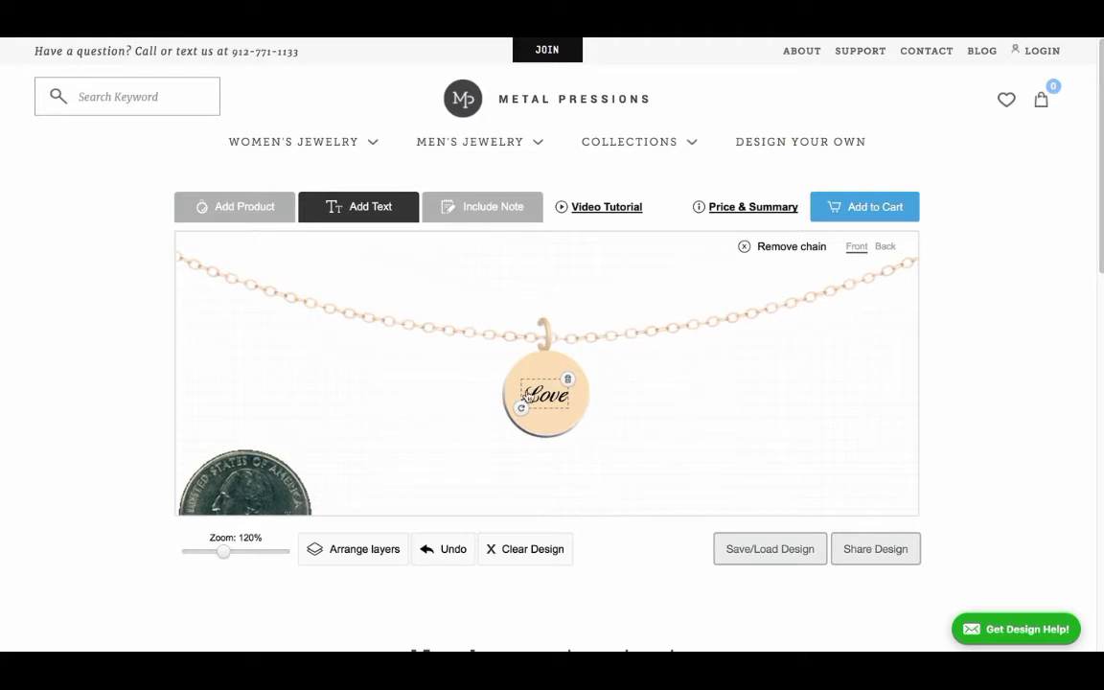
pyautogui.press('Up')
pyautogui.press('Up')
pyautogui.press('Up')
pyautogui.press('Right')
pyautogui.press('Right')
pyautogui.press('Down')
pyautogui.press('Left')
pyautogui.press('Right')
pyautogui.press('Right')
pyautogui.press('Left')
pyautogui.click(652, 401)
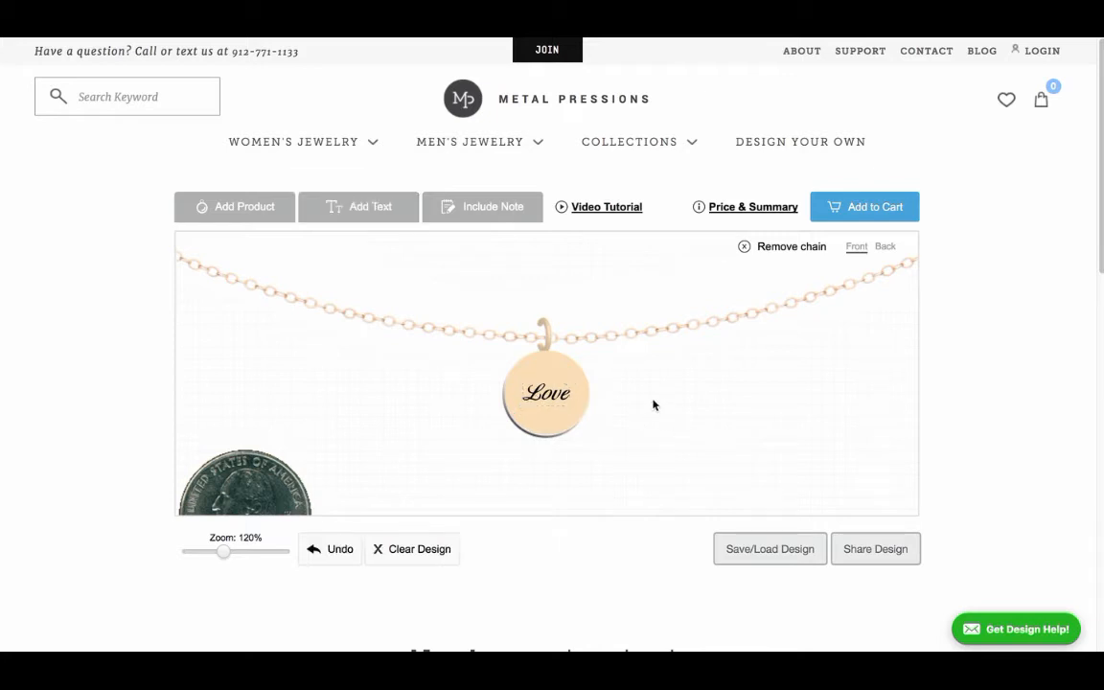
pyautogui.click(552, 396)
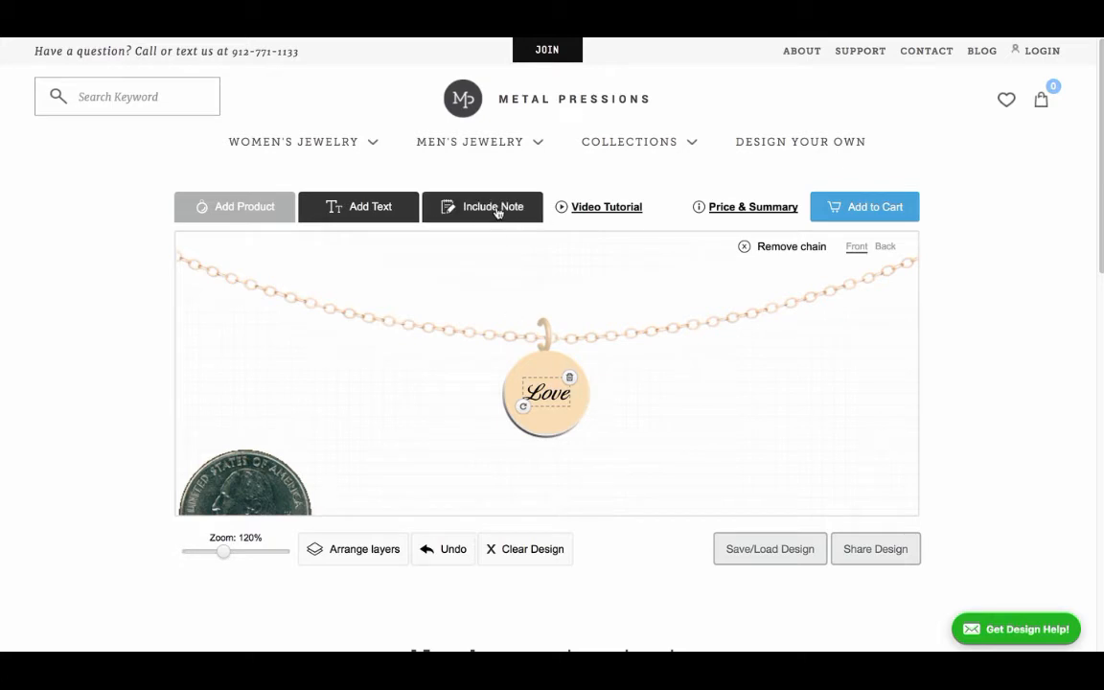
# Step: Enter an order note for the necklace design and close the note
pyautogui.click(497, 209)
pyautogui.click(353, 288)
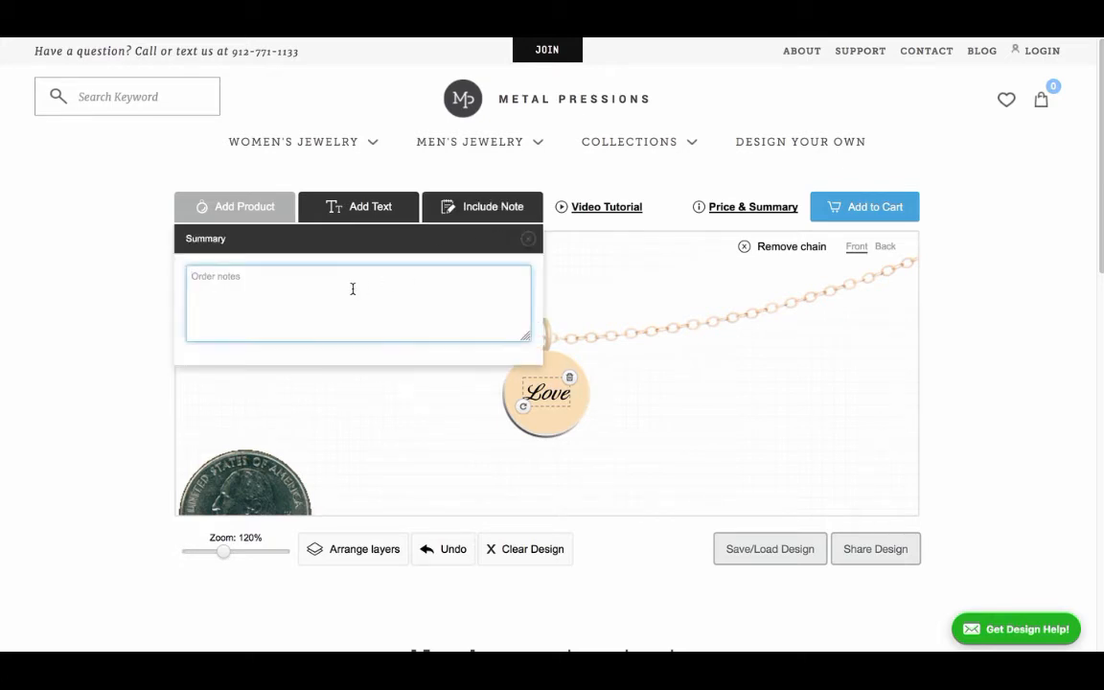
pyautogui.write('Please Center.')
pyautogui.click(529, 239)
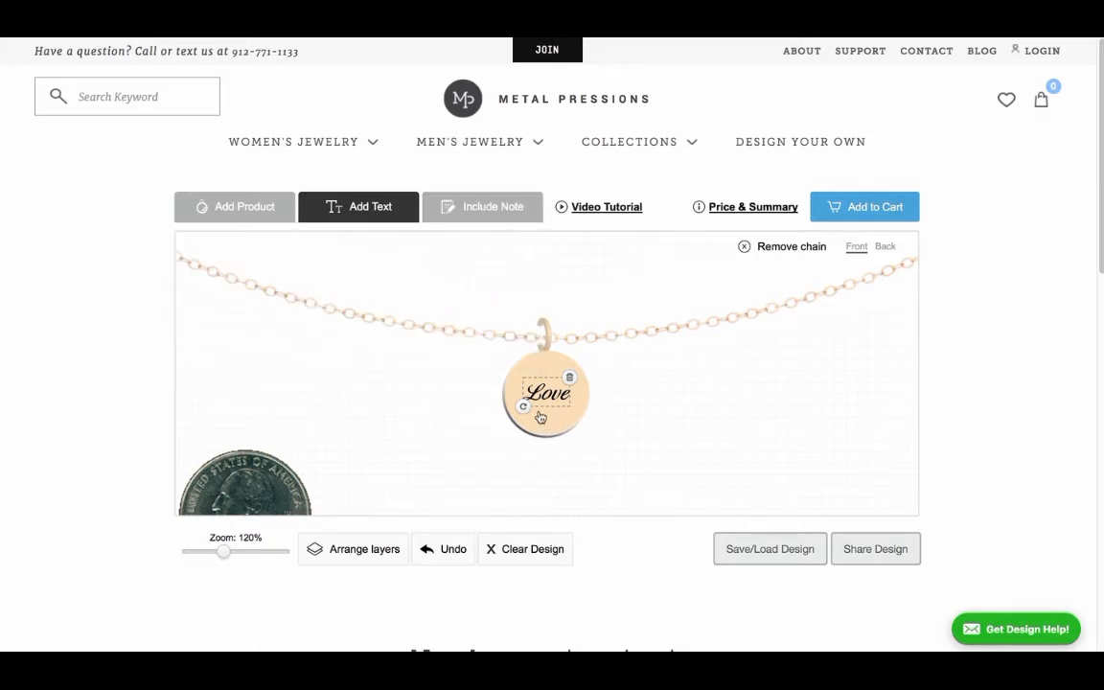
# Step: Add a 2mm Pale Blue flush-set diamond from the gem catalogue to the design
pyautogui.click(256, 217)
pyautogui.click(208, 276)
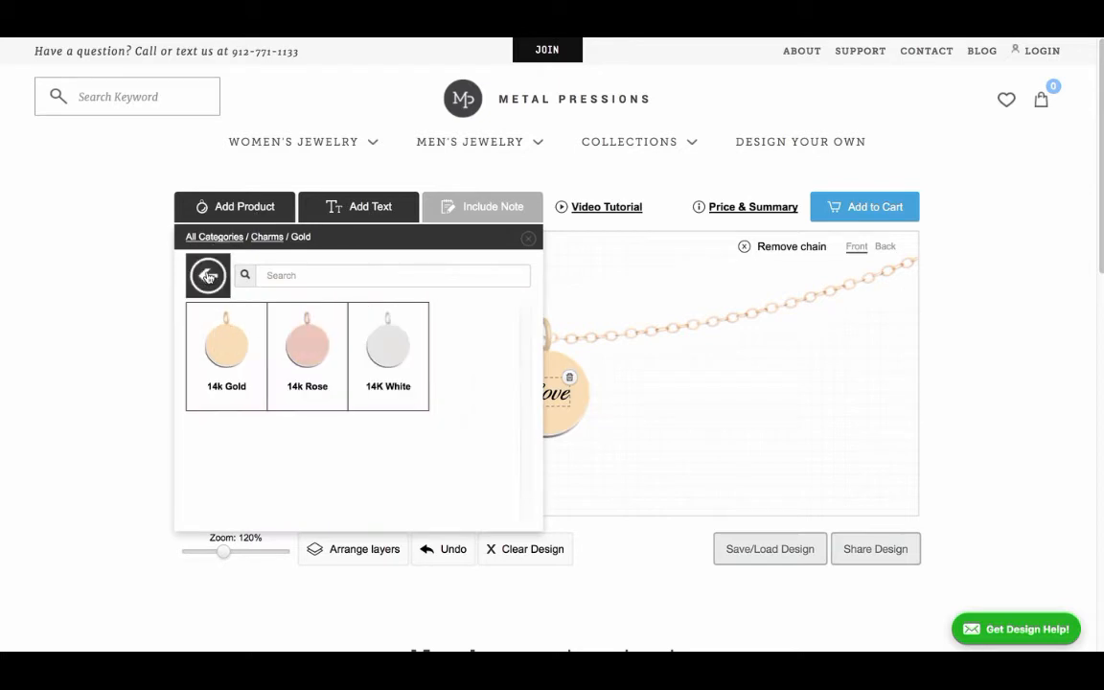
pyautogui.click(208, 276)
pyautogui.click(208, 276)
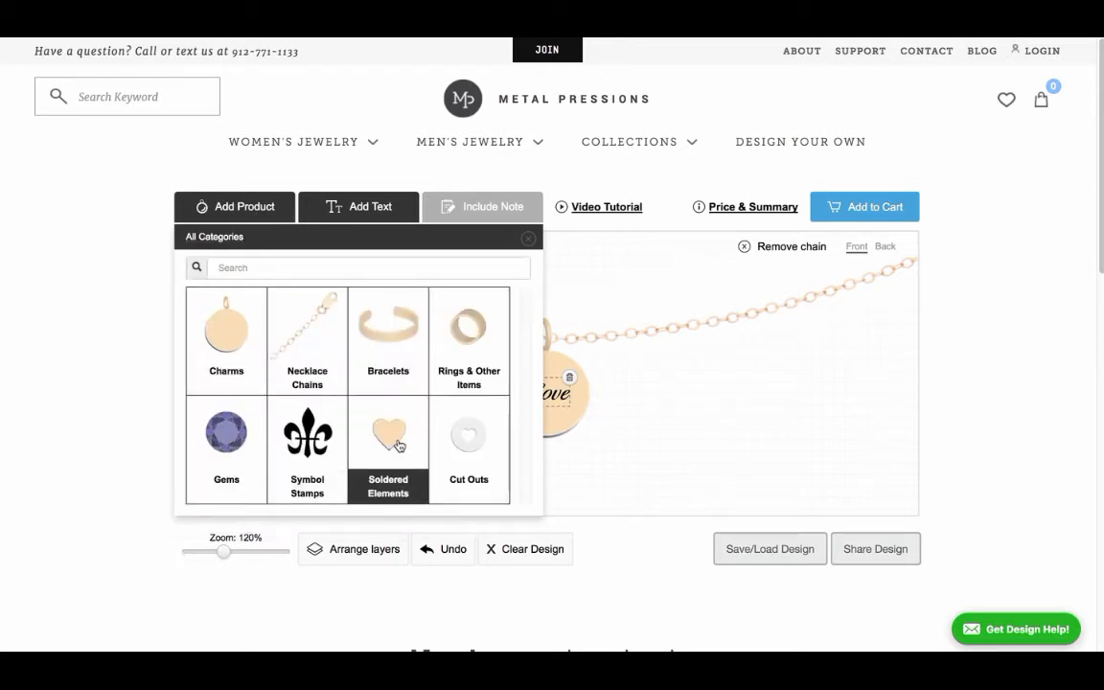
pyautogui.click(190, 401)
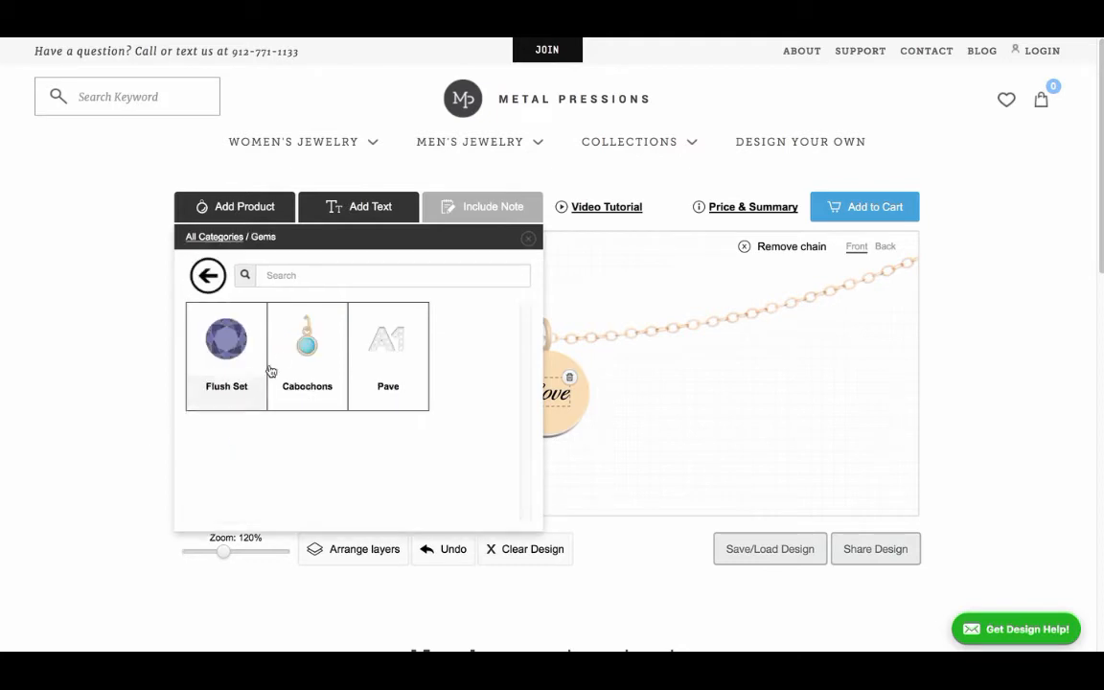
pyautogui.click(230, 343)
pyautogui.click(233, 342)
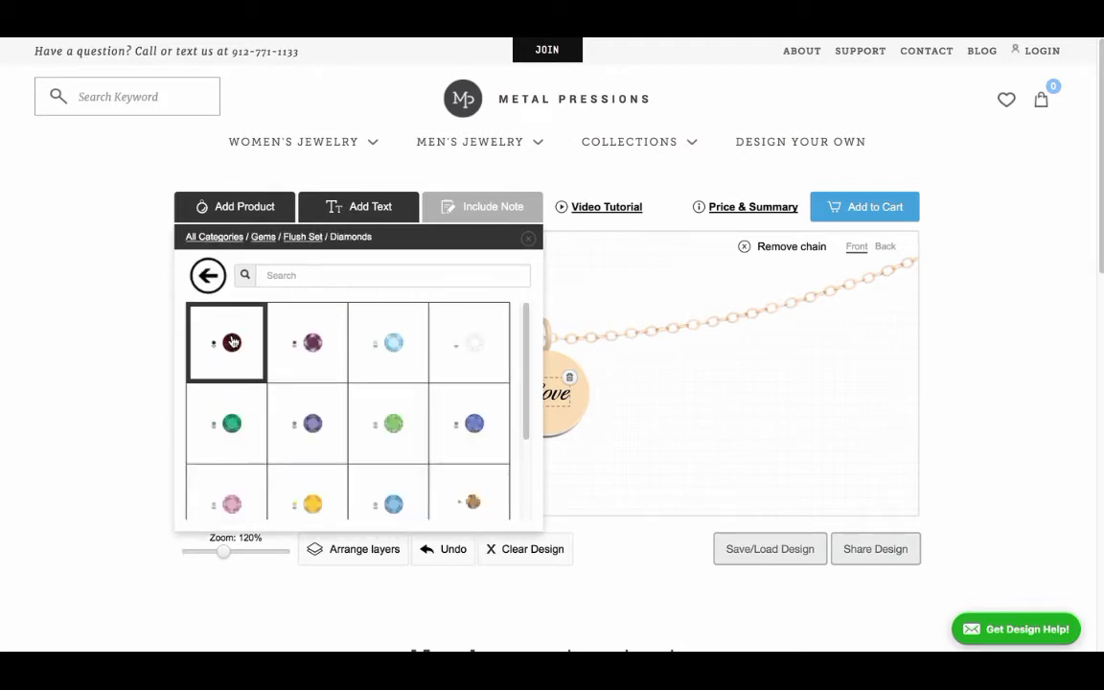
pyautogui.click(395, 341)
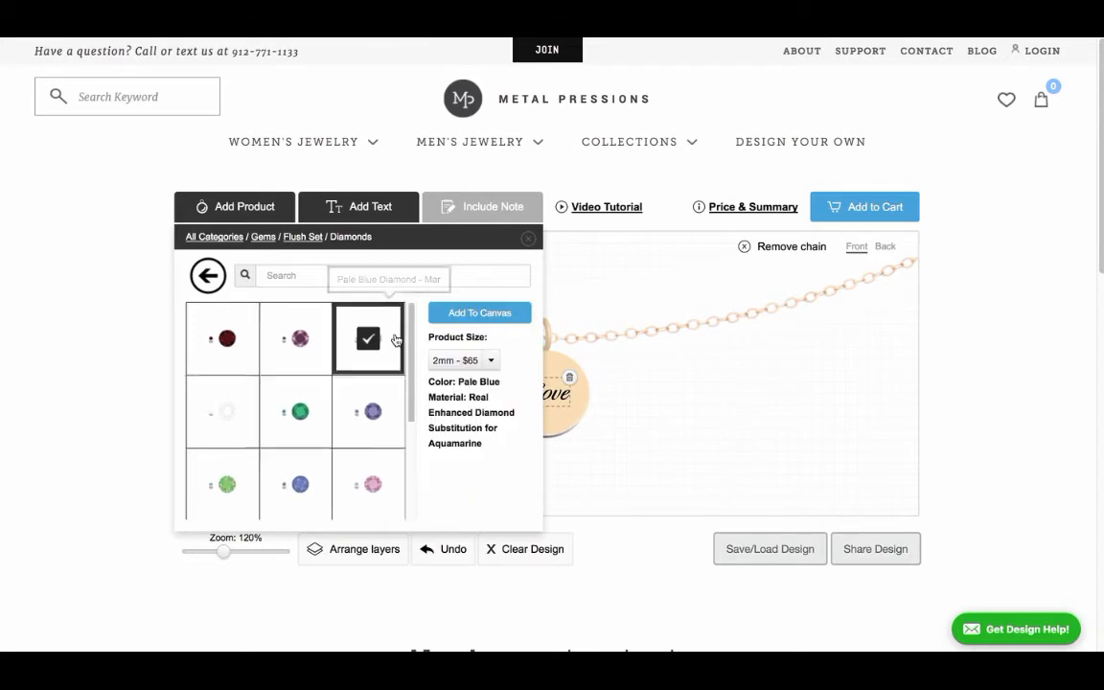
pyautogui.click(489, 316)
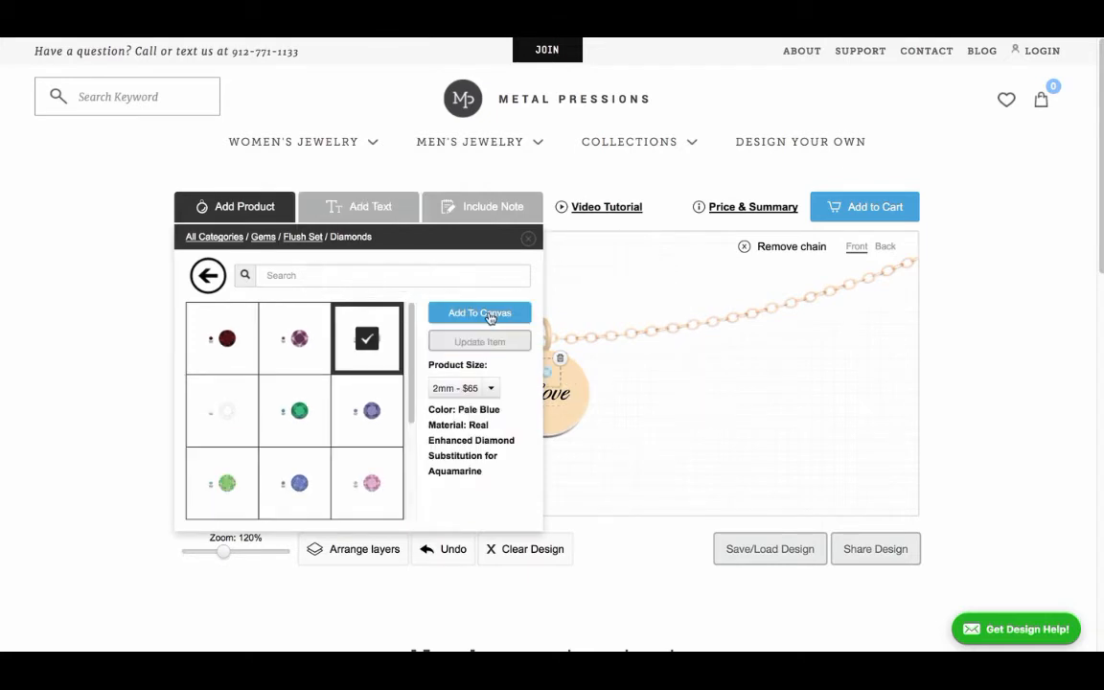
pyautogui.click(699, 370)
# Step: Place the pale blue diamond above and to the right of the "Love" text on the charm
pyautogui.click(549, 378)
pyautogui.moveTo(551, 380)
pyautogui.mouseDown()
pyautogui.moveTo(574, 369)
pyautogui.moveTo(566, 381)
pyautogui.mouseUp()
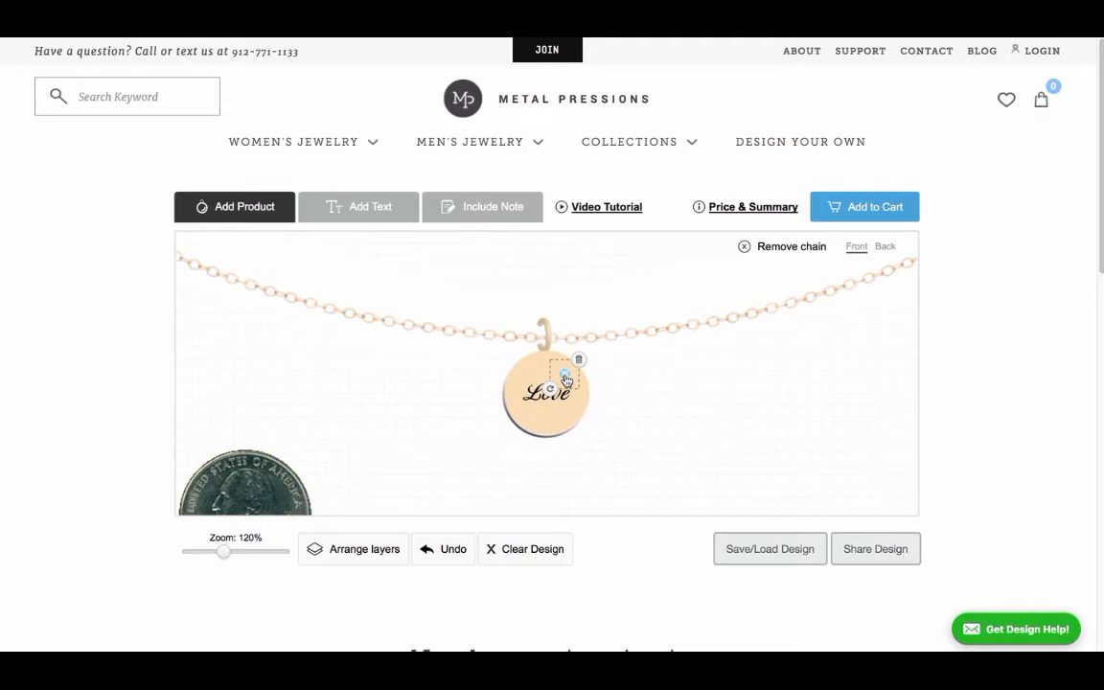
pyautogui.click(628, 407)
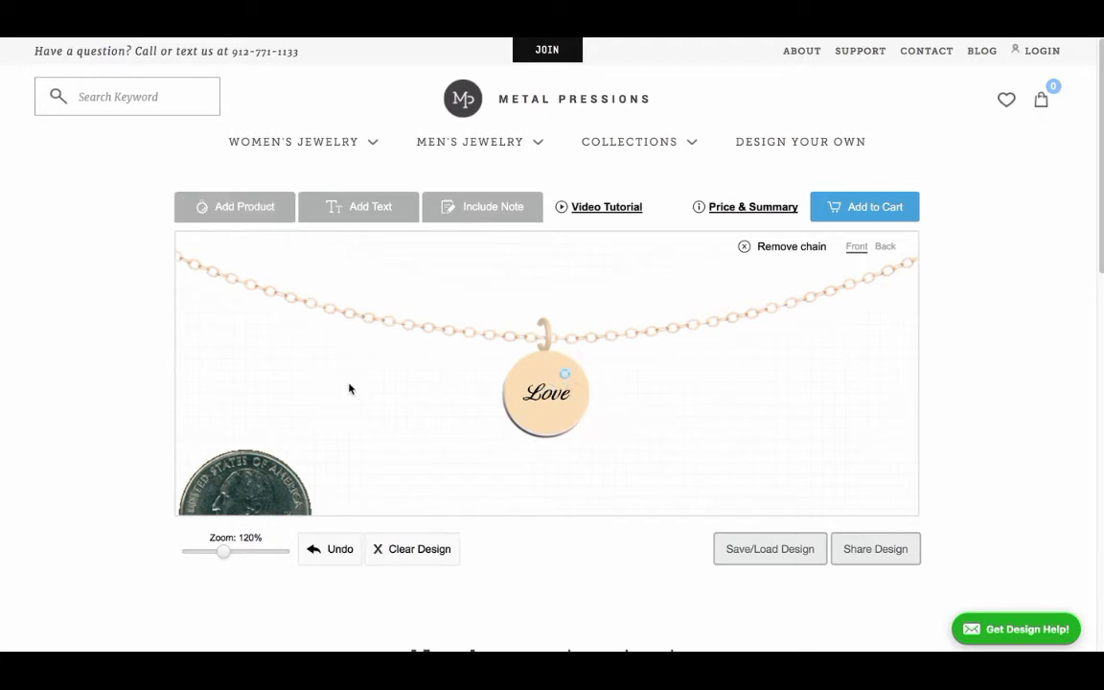
# Step: Shift the "Love" text across the charm's left edge and the diamond closer to its upper-right edge
pyautogui.click(532, 410)
pyautogui.moveTo(532, 410); pyautogui.dragTo(491, 406)
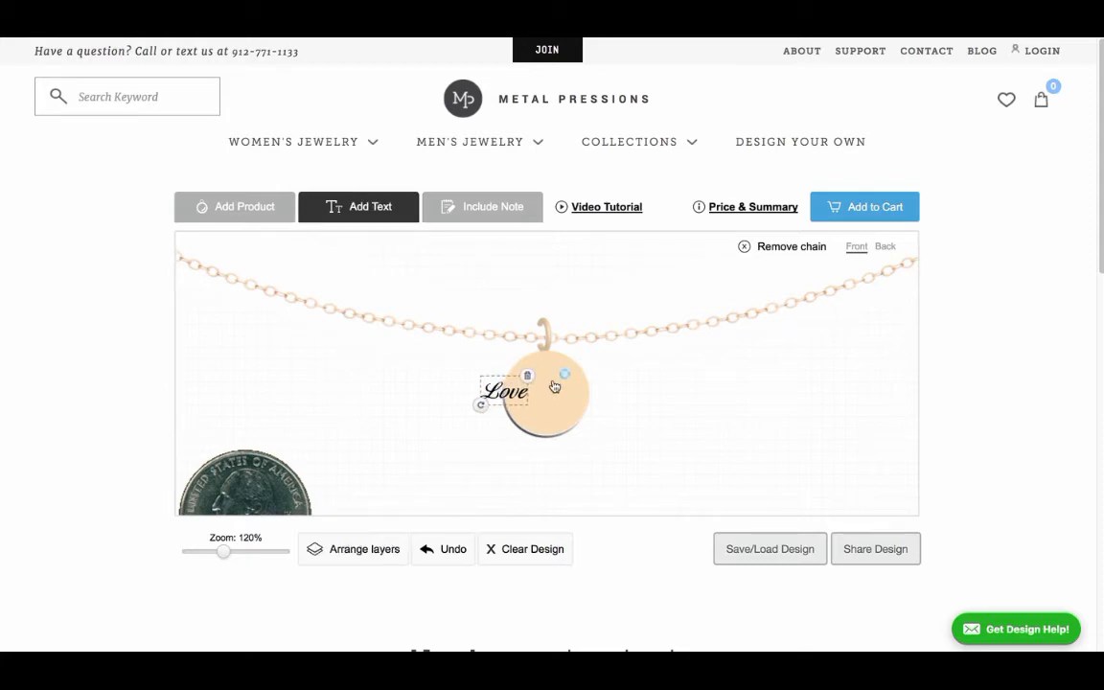
pyautogui.click(565, 374)
pyautogui.moveTo(564, 374)
pyautogui.mouseDown()
pyautogui.moveTo(493, 407)
pyautogui.moveTo(582, 371)
pyautogui.mouseUp()
# Step: Bring the round charm in front of the text and diamond, nudge it slightly down-left, and send it behind them again
pyautogui.click(541, 383)
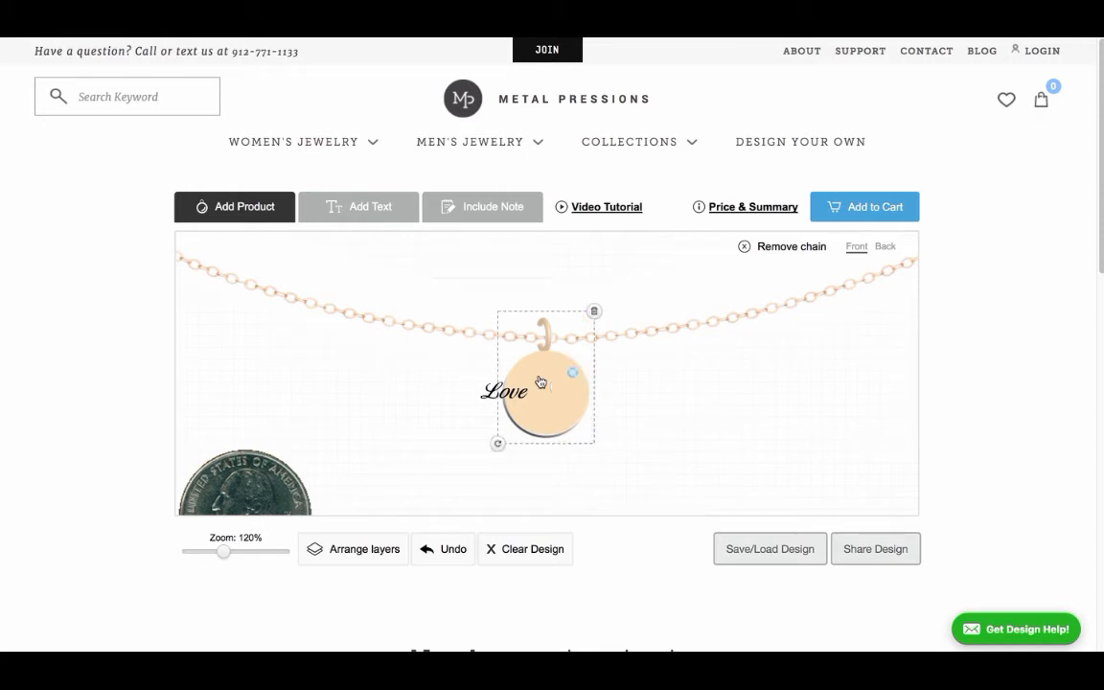
pyautogui.click(356, 544)
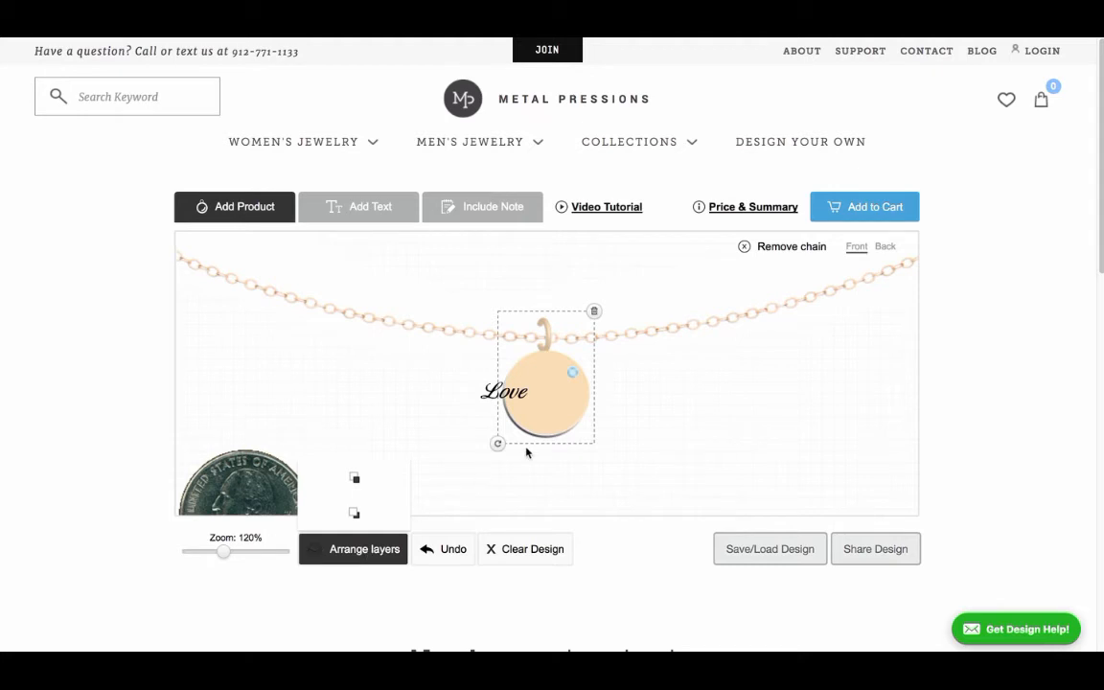
pyautogui.click(357, 518)
pyautogui.moveTo(556, 399)
pyautogui.mouseDown()
pyautogui.moveTo(660, 402)
pyautogui.moveTo(553, 402)
pyautogui.mouseUp()
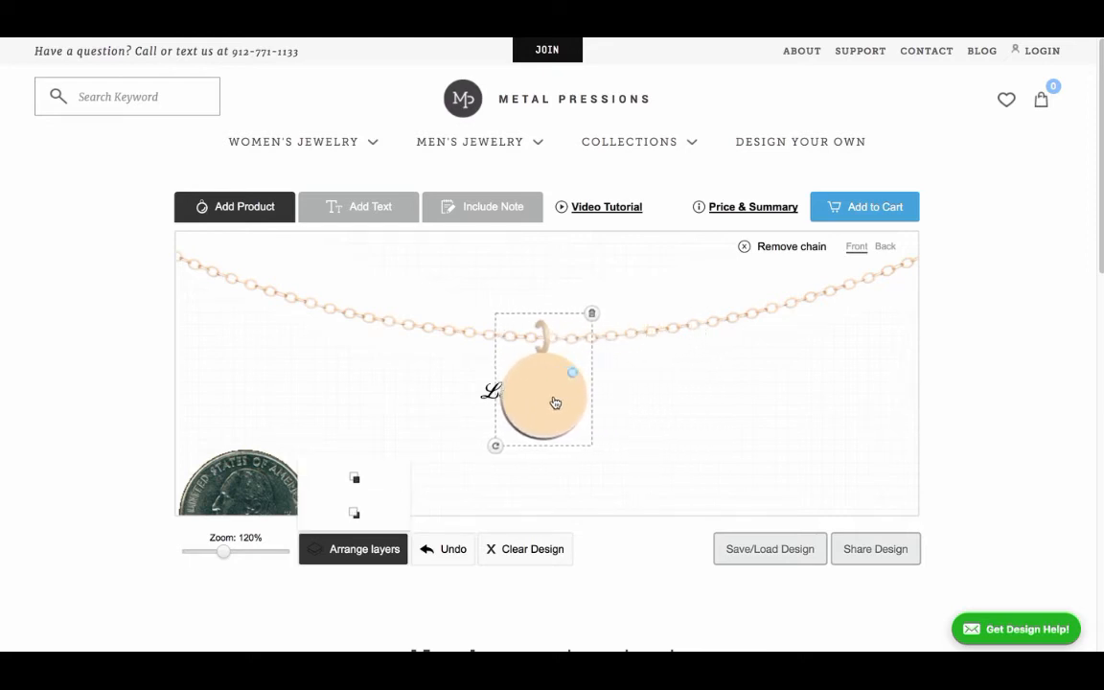
pyautogui.click(349, 519)
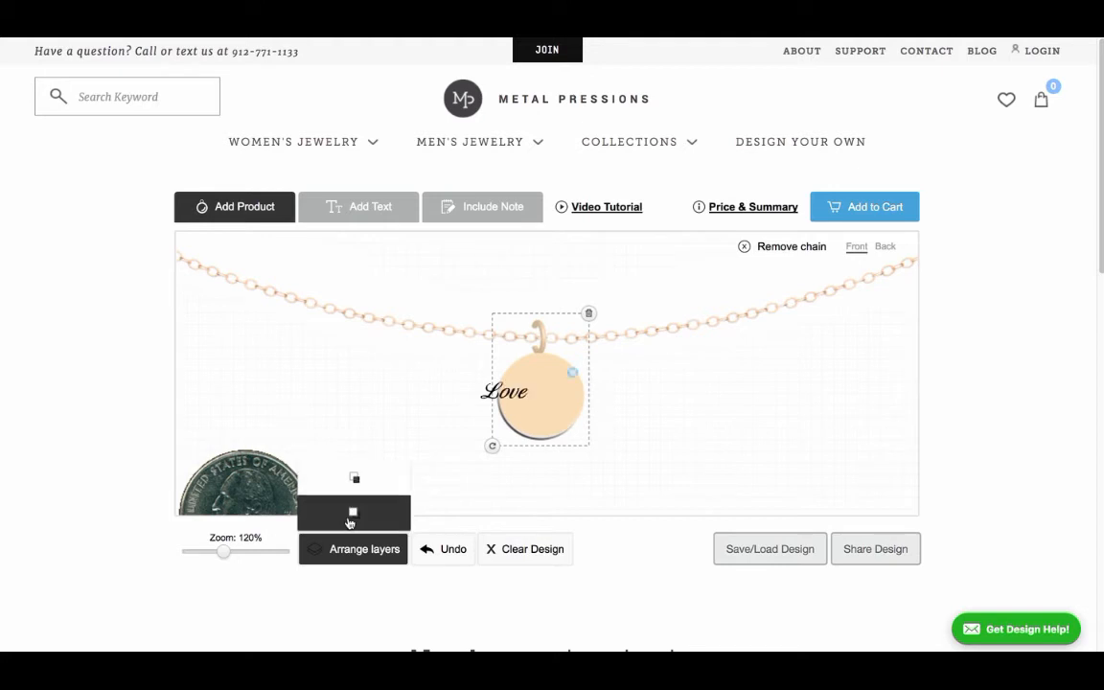
# Step: Centre the "Love" text on the charm again, then delete it and undo the deletion
pyautogui.click(629, 395)
pyautogui.moveTo(530, 382); pyautogui.dragTo(564, 383)
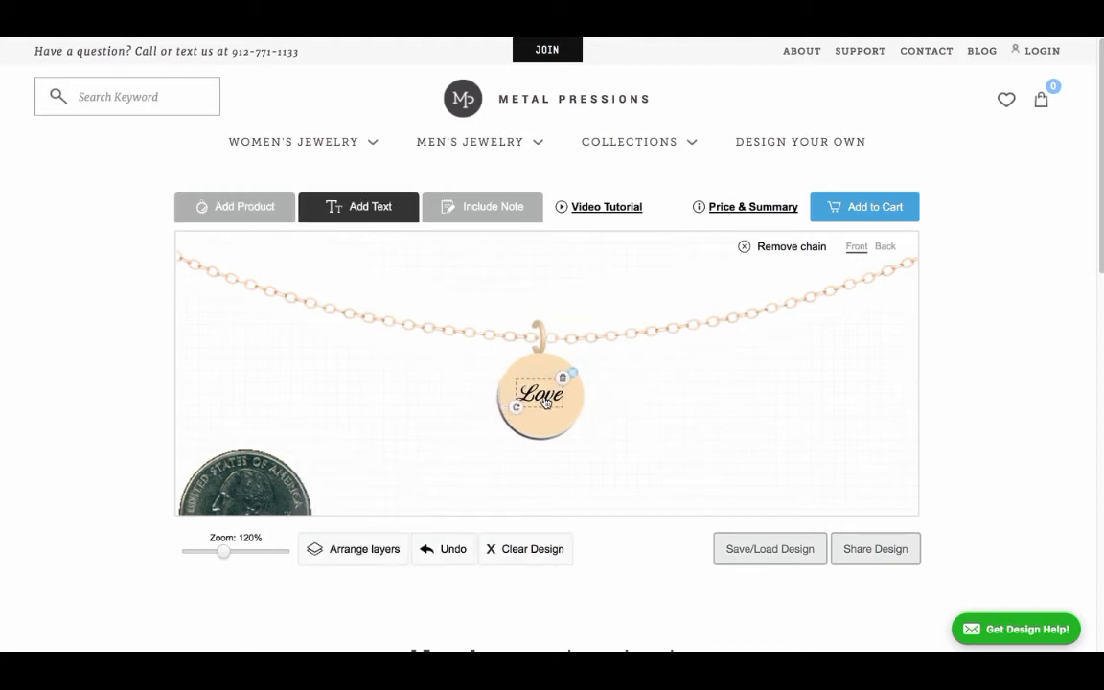
pyautogui.click(564, 380)
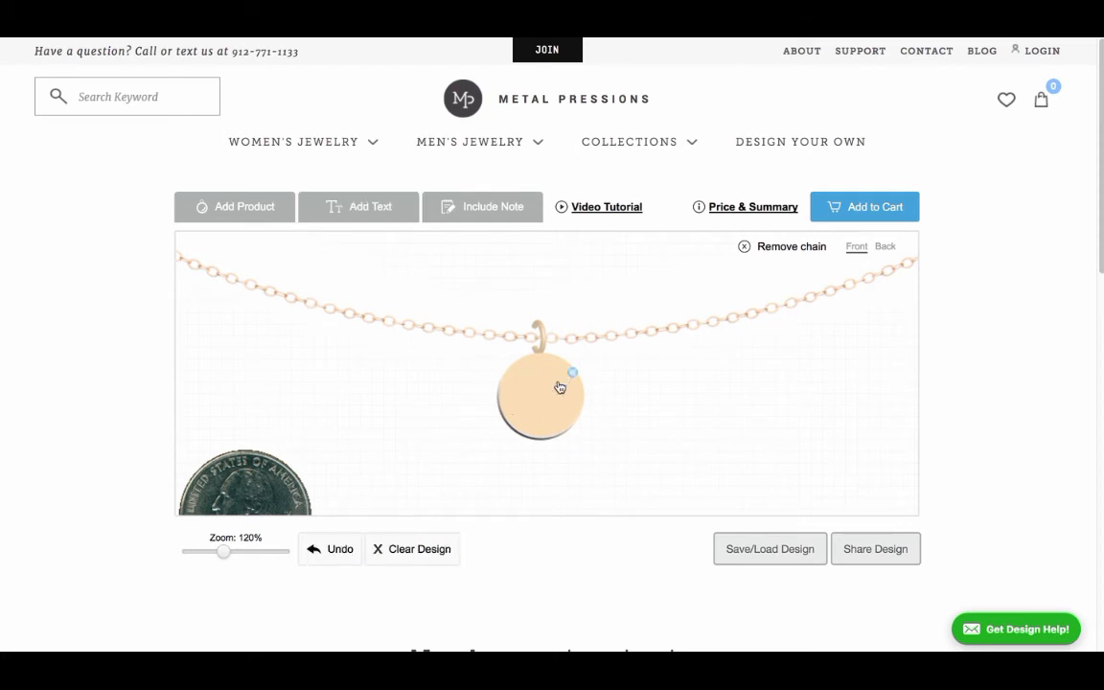
pyautogui.click(330, 550)
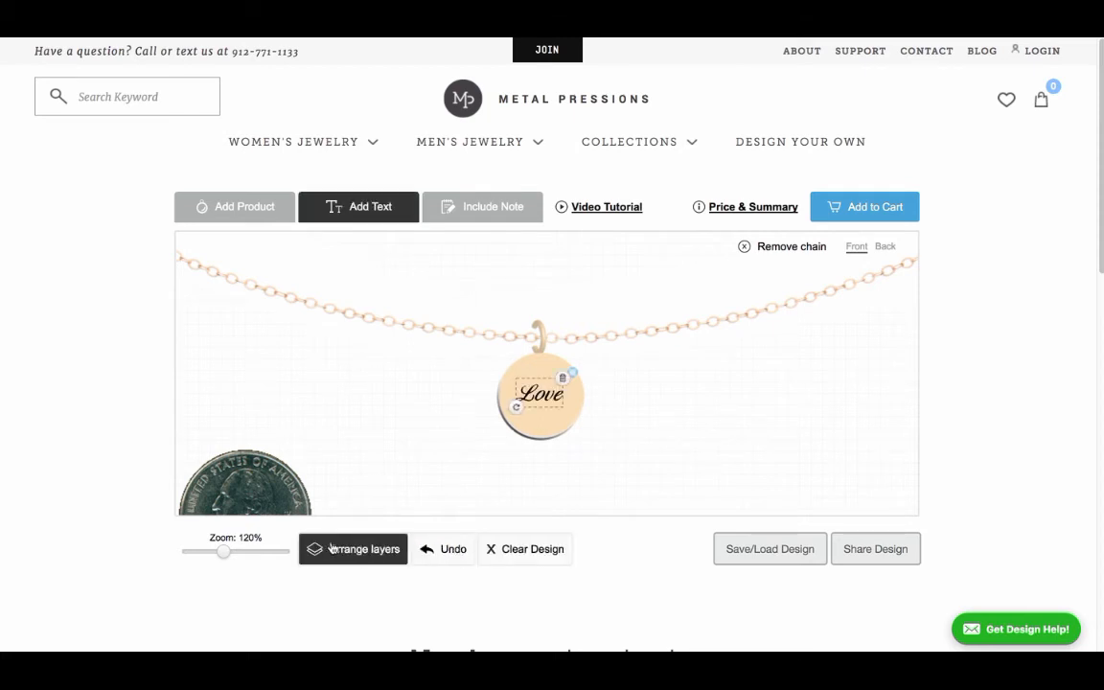
# Step: Delete the pale blue diamond from the charm
pyautogui.click(574, 375)
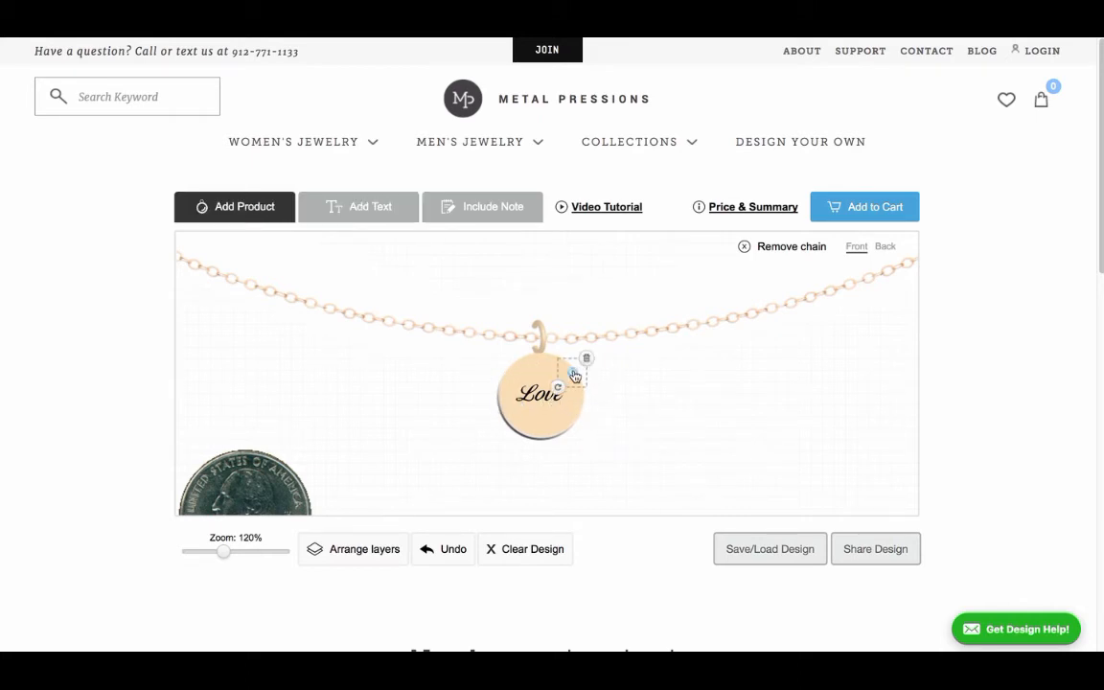
pyautogui.click(587, 359)
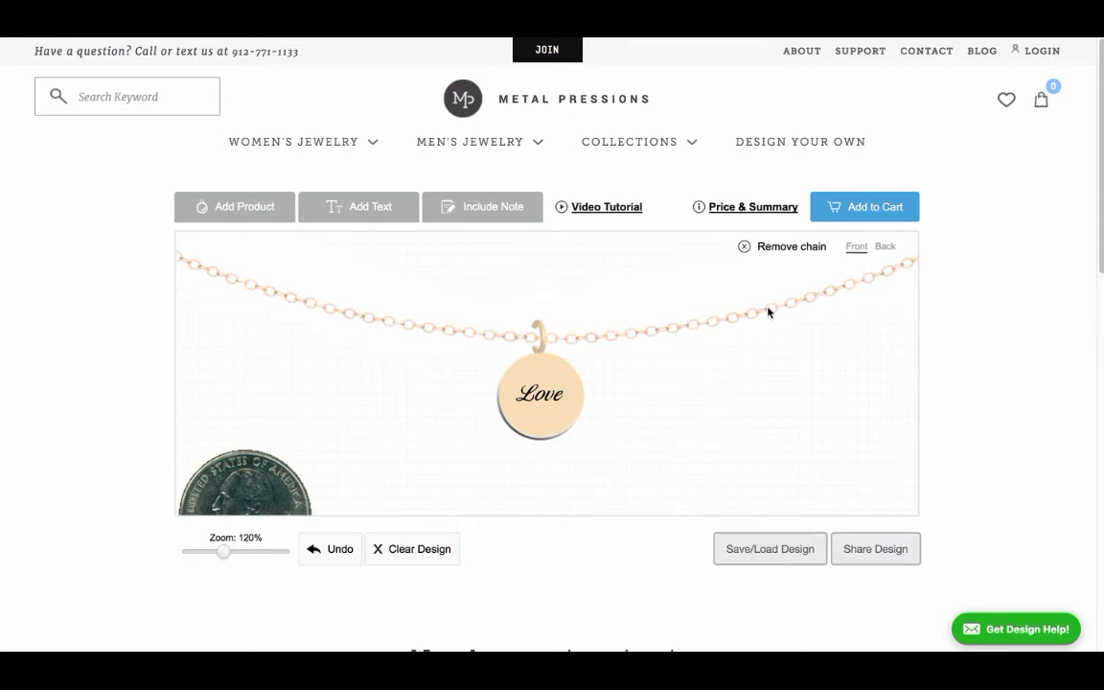
# Step: Add the text "01.01.01" to the back of the design in the Block 1.5 font
pyautogui.click(891, 252)
pyautogui.click(370, 209)
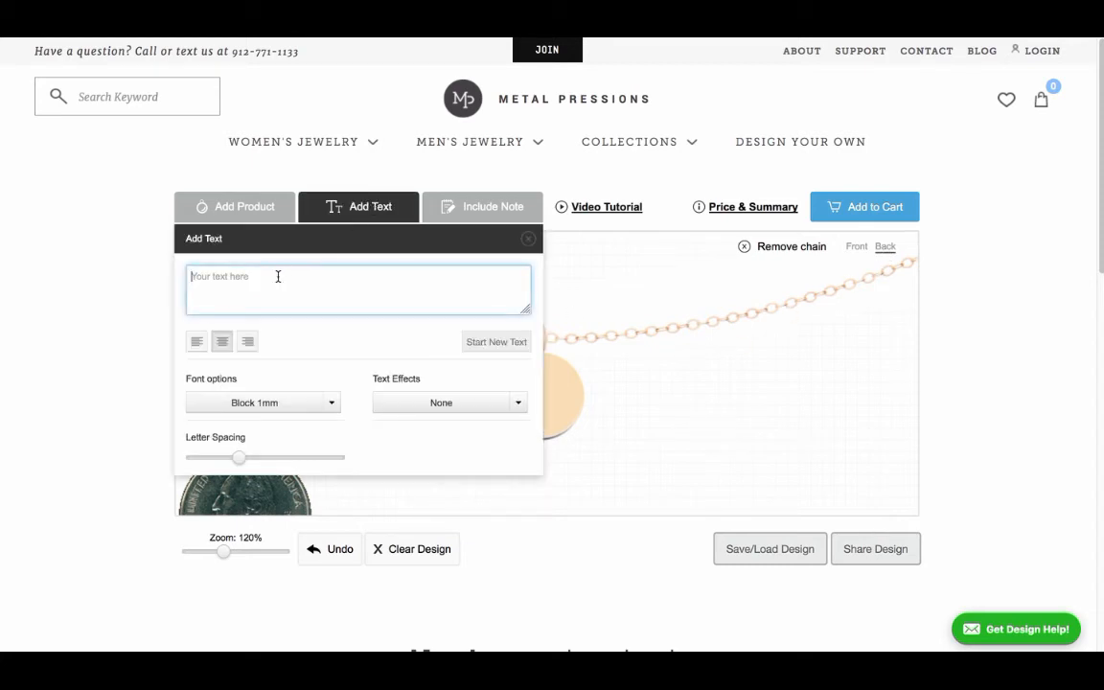
pyautogui.write('01.01')
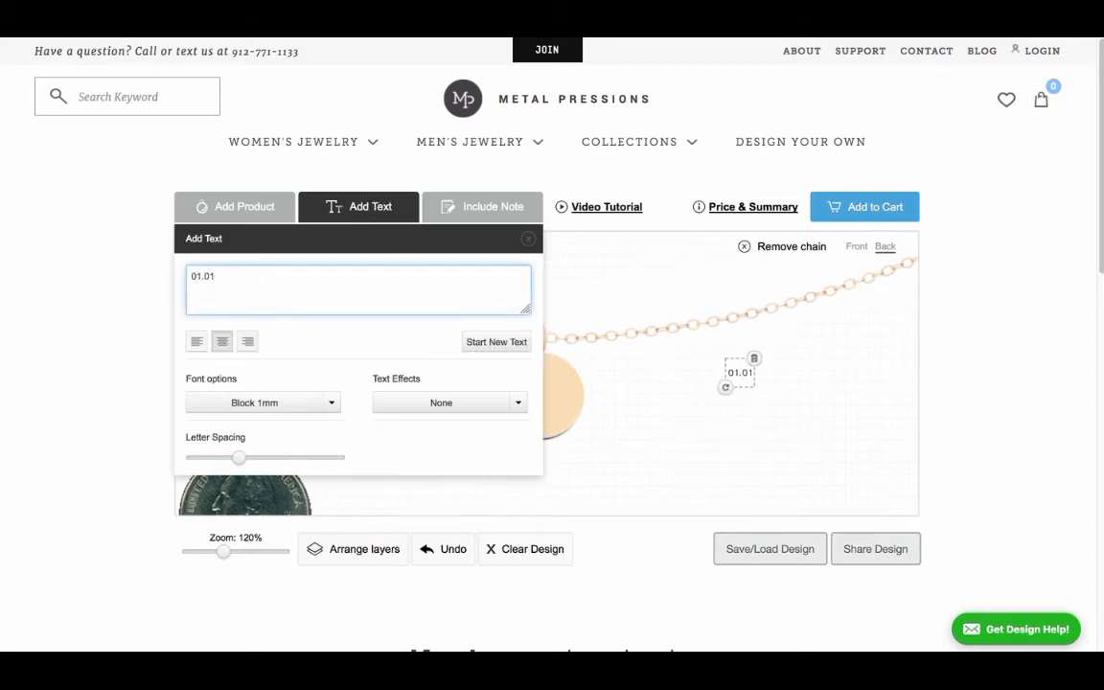
pyautogui.write('.01')
pyautogui.click(254, 402)
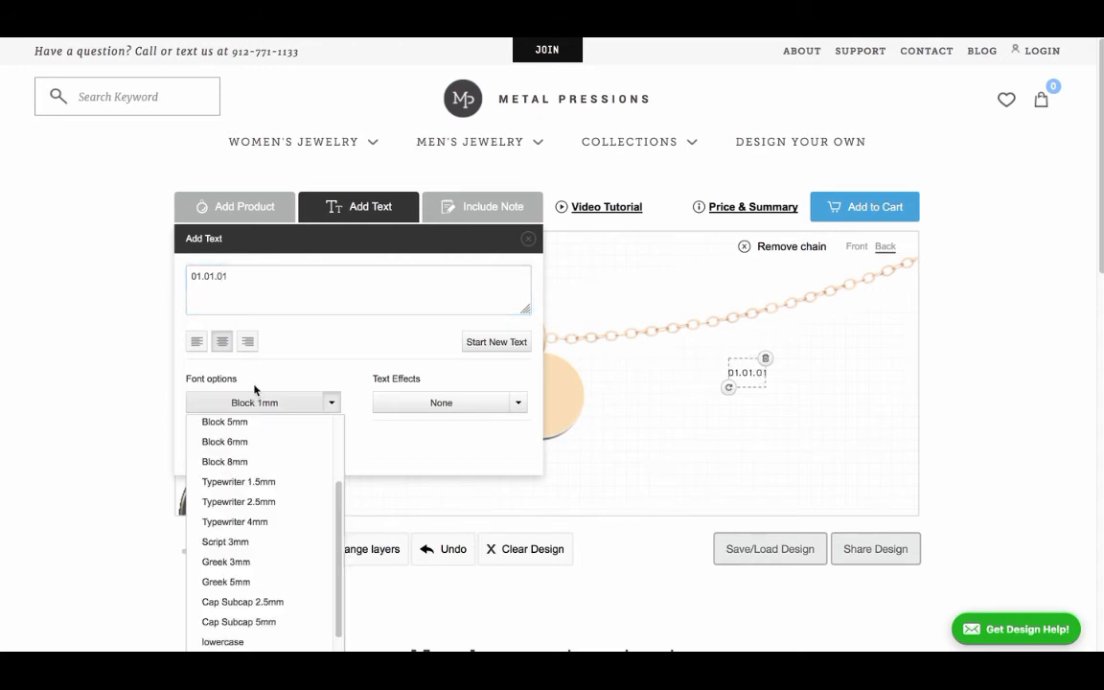
pyautogui.scroll(3, 257, 446)
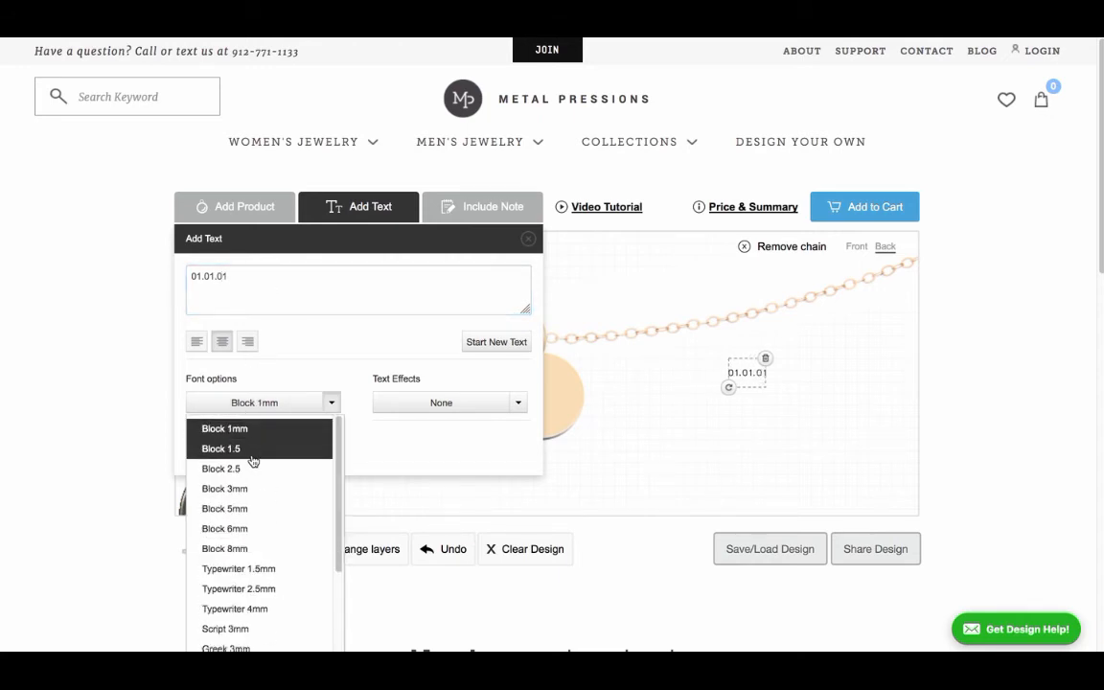
pyautogui.click(261, 448)
# Step: Curve the "01.01.01" text with the Arc Down effect, using a slight arc amount
pyautogui.click(494, 406)
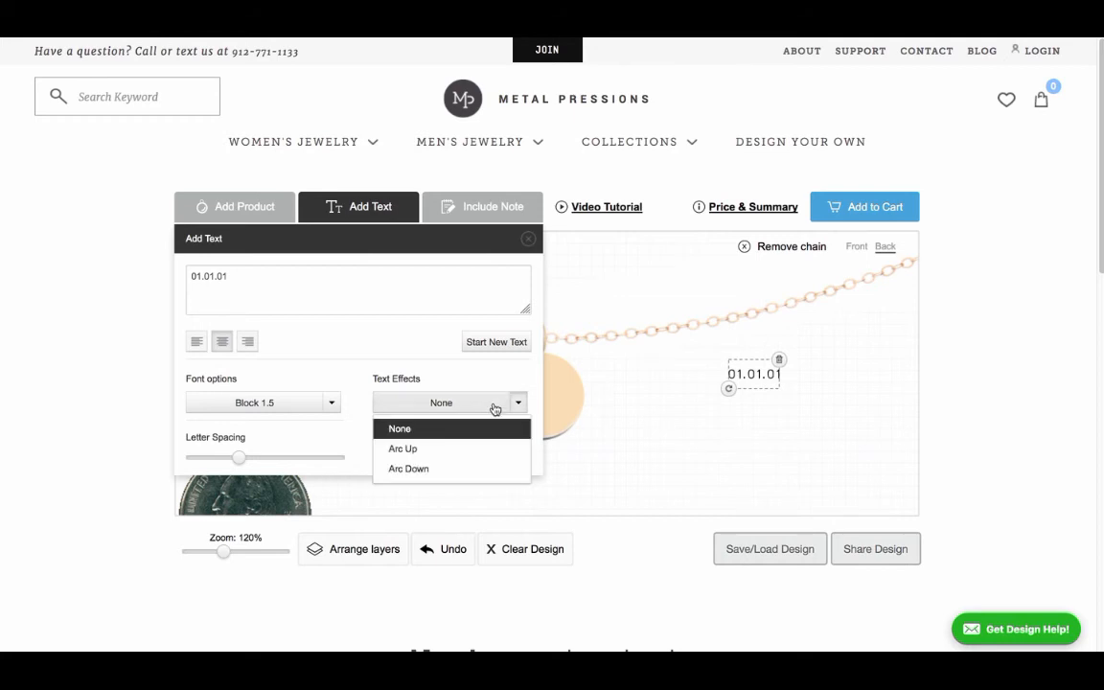
pyautogui.click(434, 469)
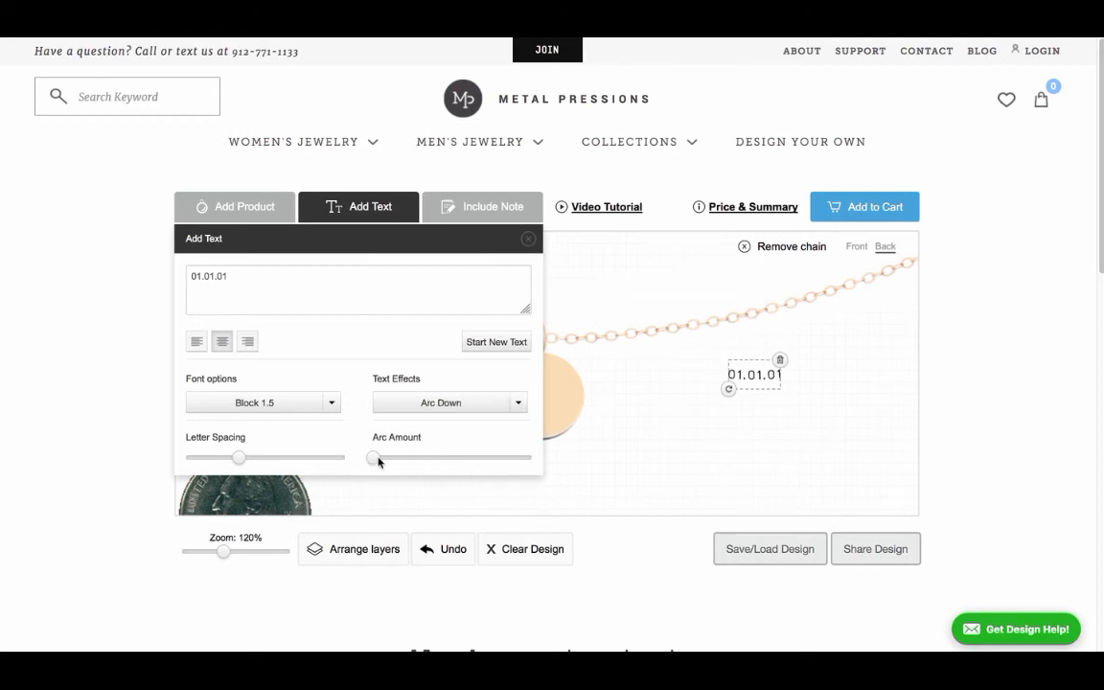
pyautogui.moveTo(378, 461); pyautogui.dragTo(419, 458)
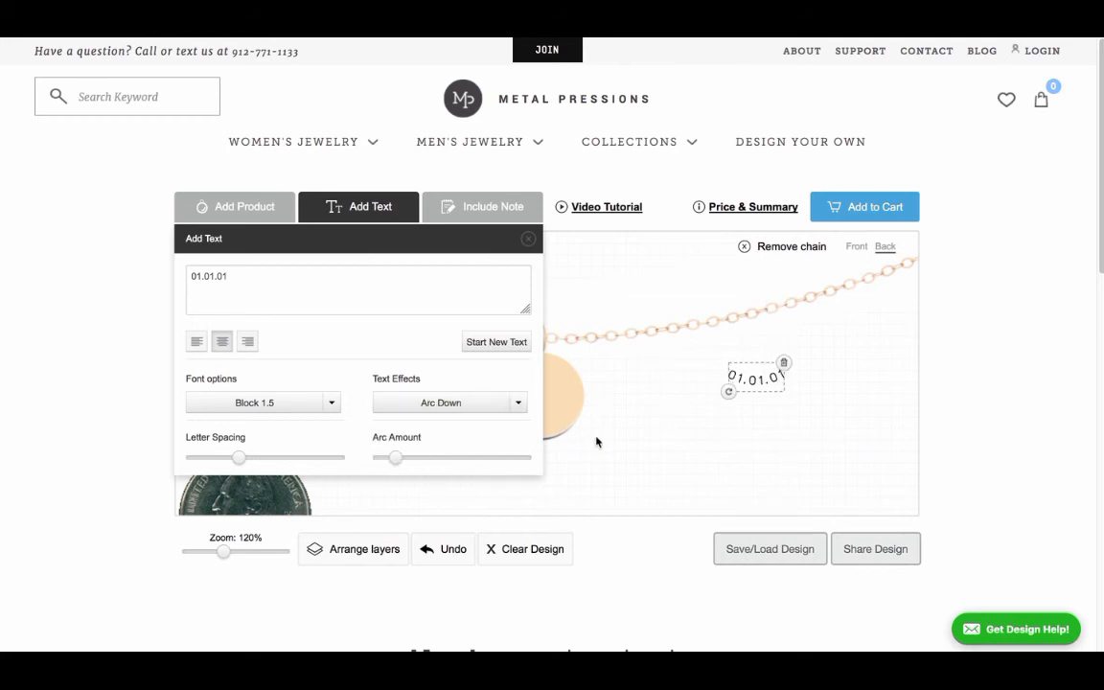
# Step: Place the curved "01.01.01" text along the lower edge of the charm's back
pyautogui.click(625, 438)
pyautogui.moveTo(756, 378); pyautogui.dragTo(540, 434)
pyautogui.click(668, 420)
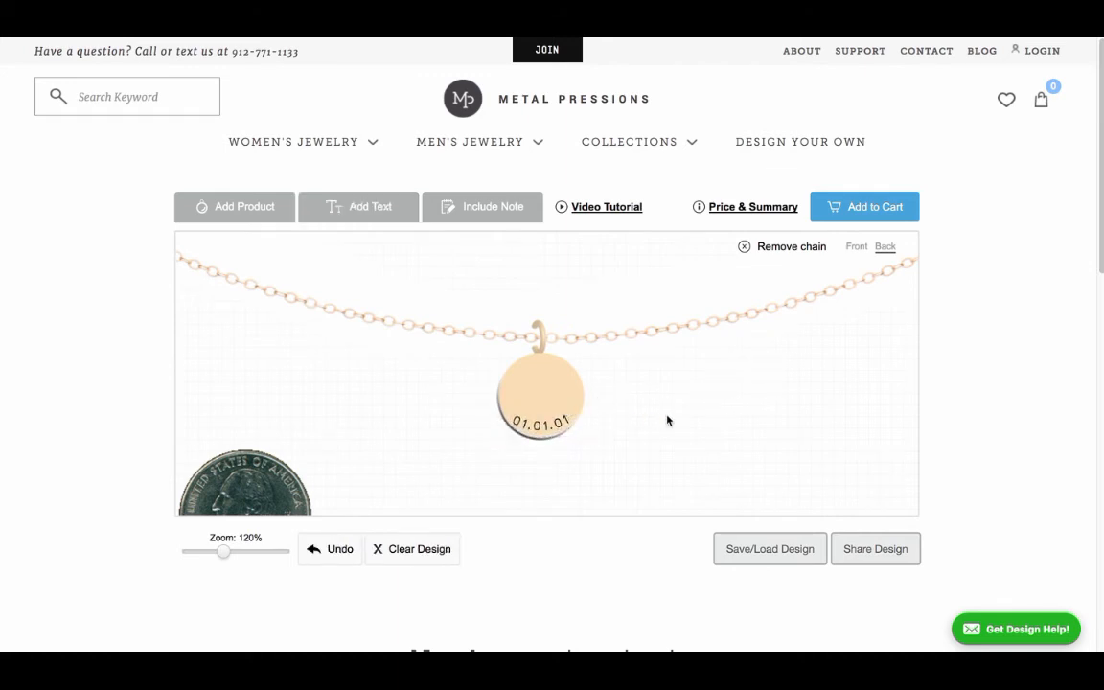
# Step: Review the design's price and summary, then return to the front view of the charm
pyautogui.click(744, 209)
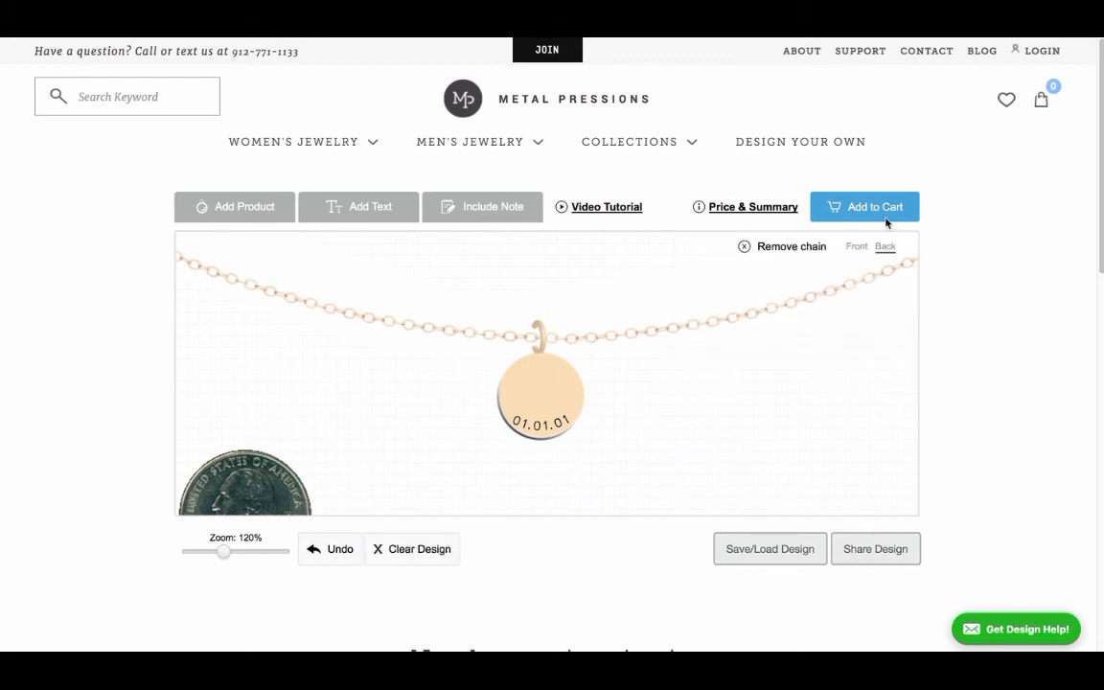
pyautogui.click(856, 246)
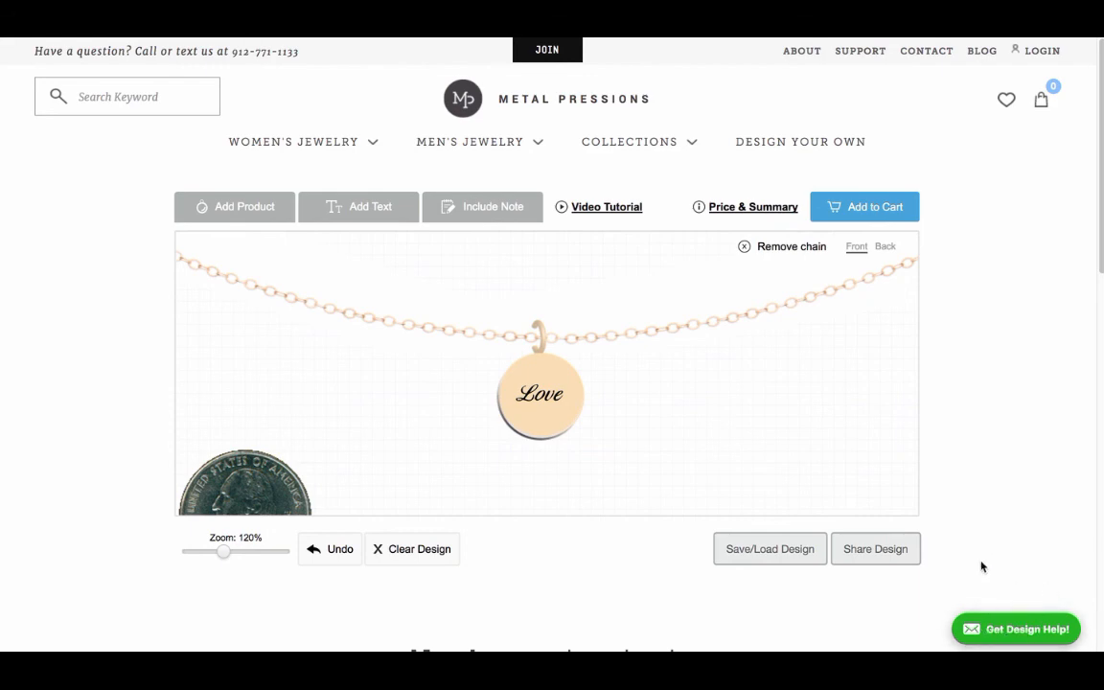
# Step: Find the Silver with 14K Gold Rim Giddy Up Charm among the women's necklaces and customize it with the 18" (46cm) 14K gold chain
pyautogui.click(317, 148)
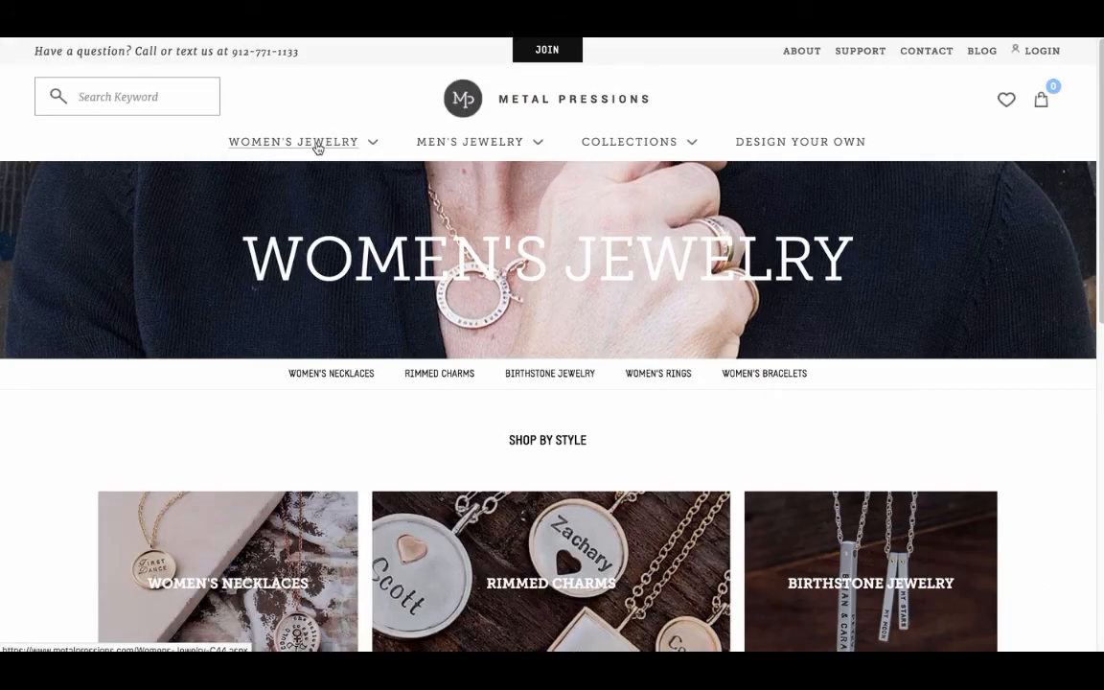
pyautogui.click(252, 566)
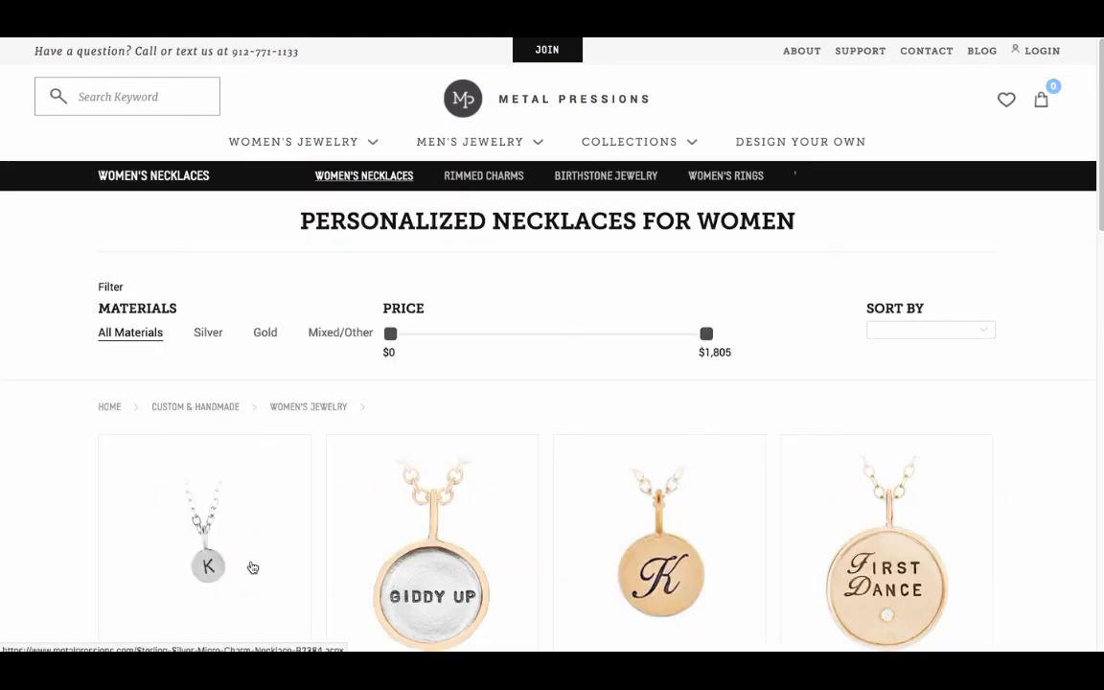
pyautogui.click(460, 571)
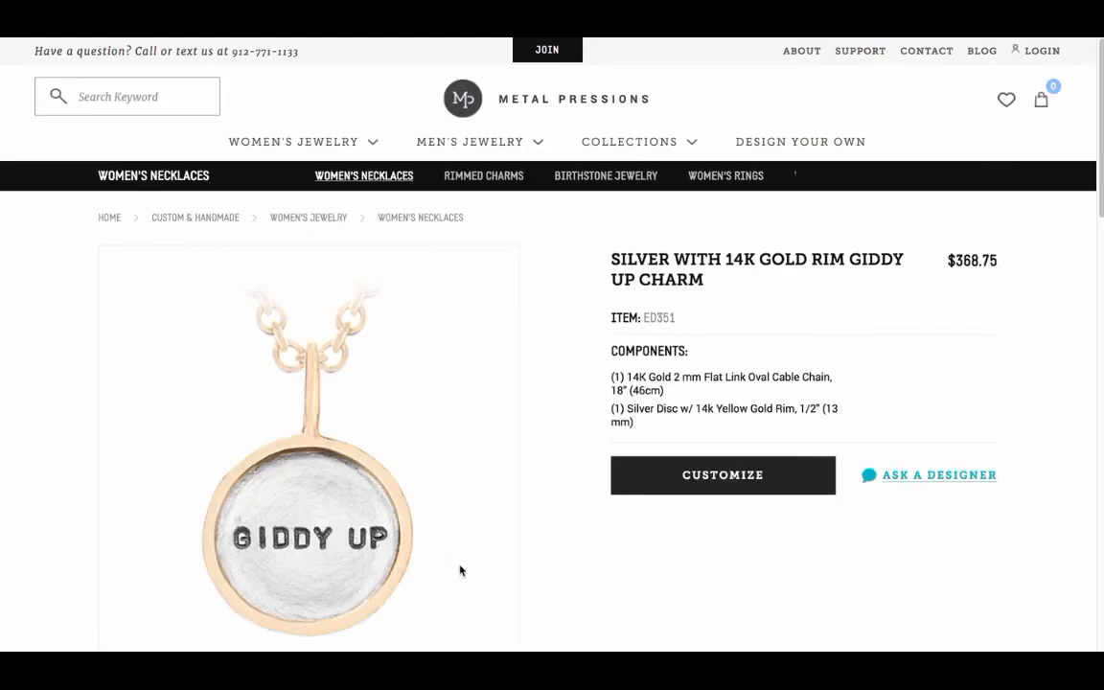
pyautogui.click(722, 475)
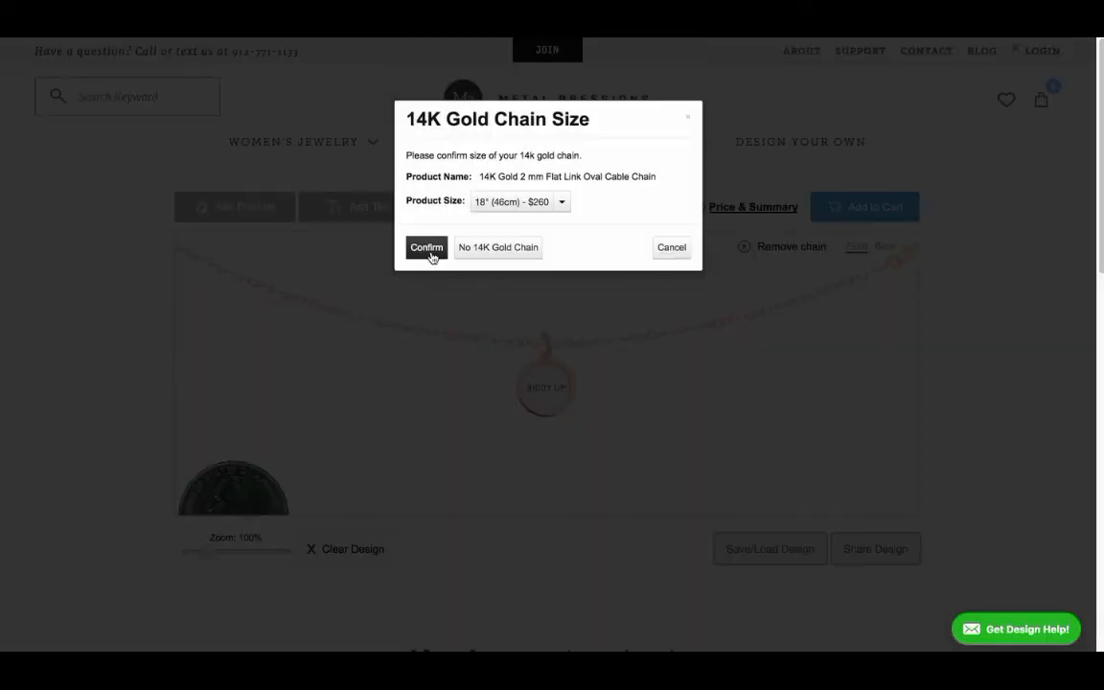
pyautogui.click(427, 251)
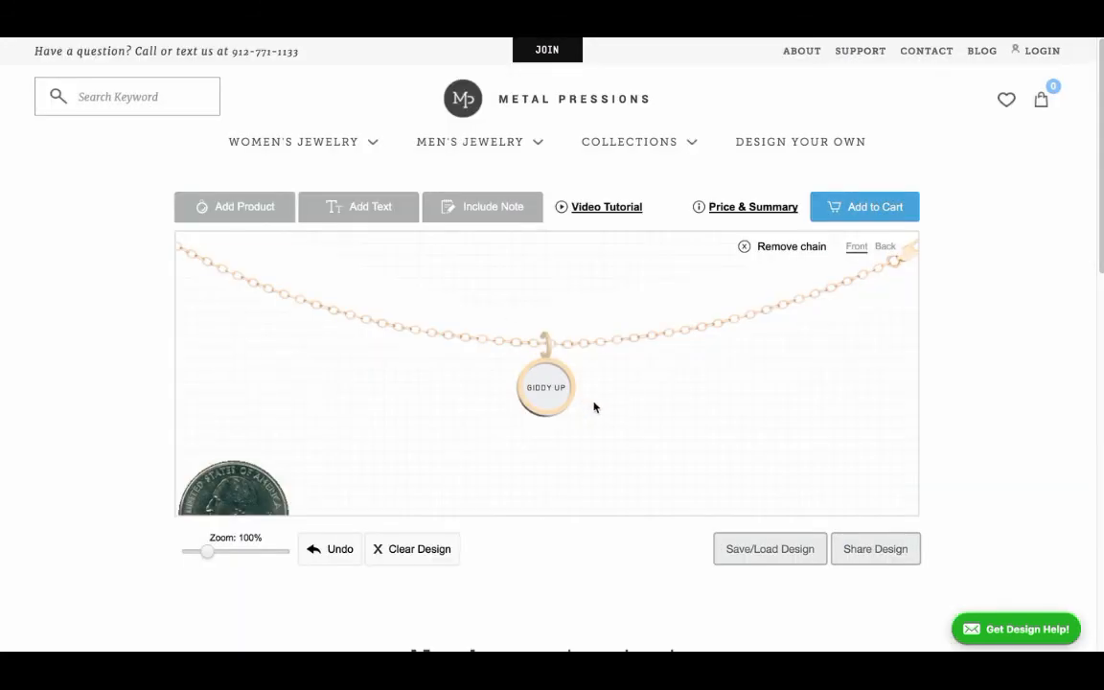